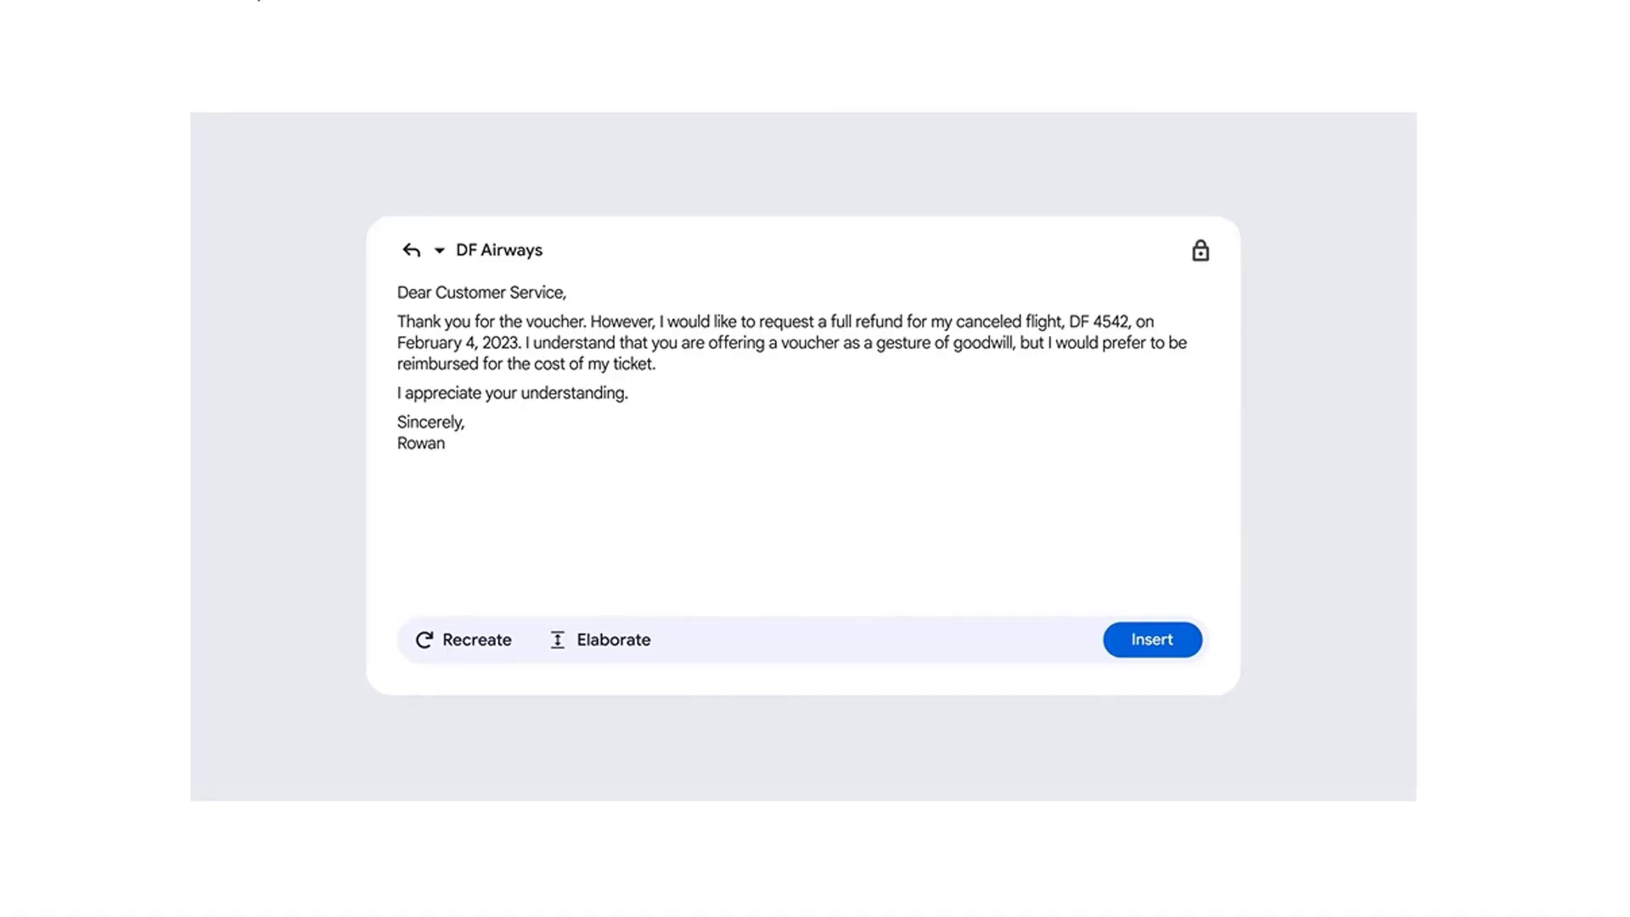
Enter the Help me write prompt 'ask for a full refund for this canceled' flight.
text(ask for a full refund for thi)
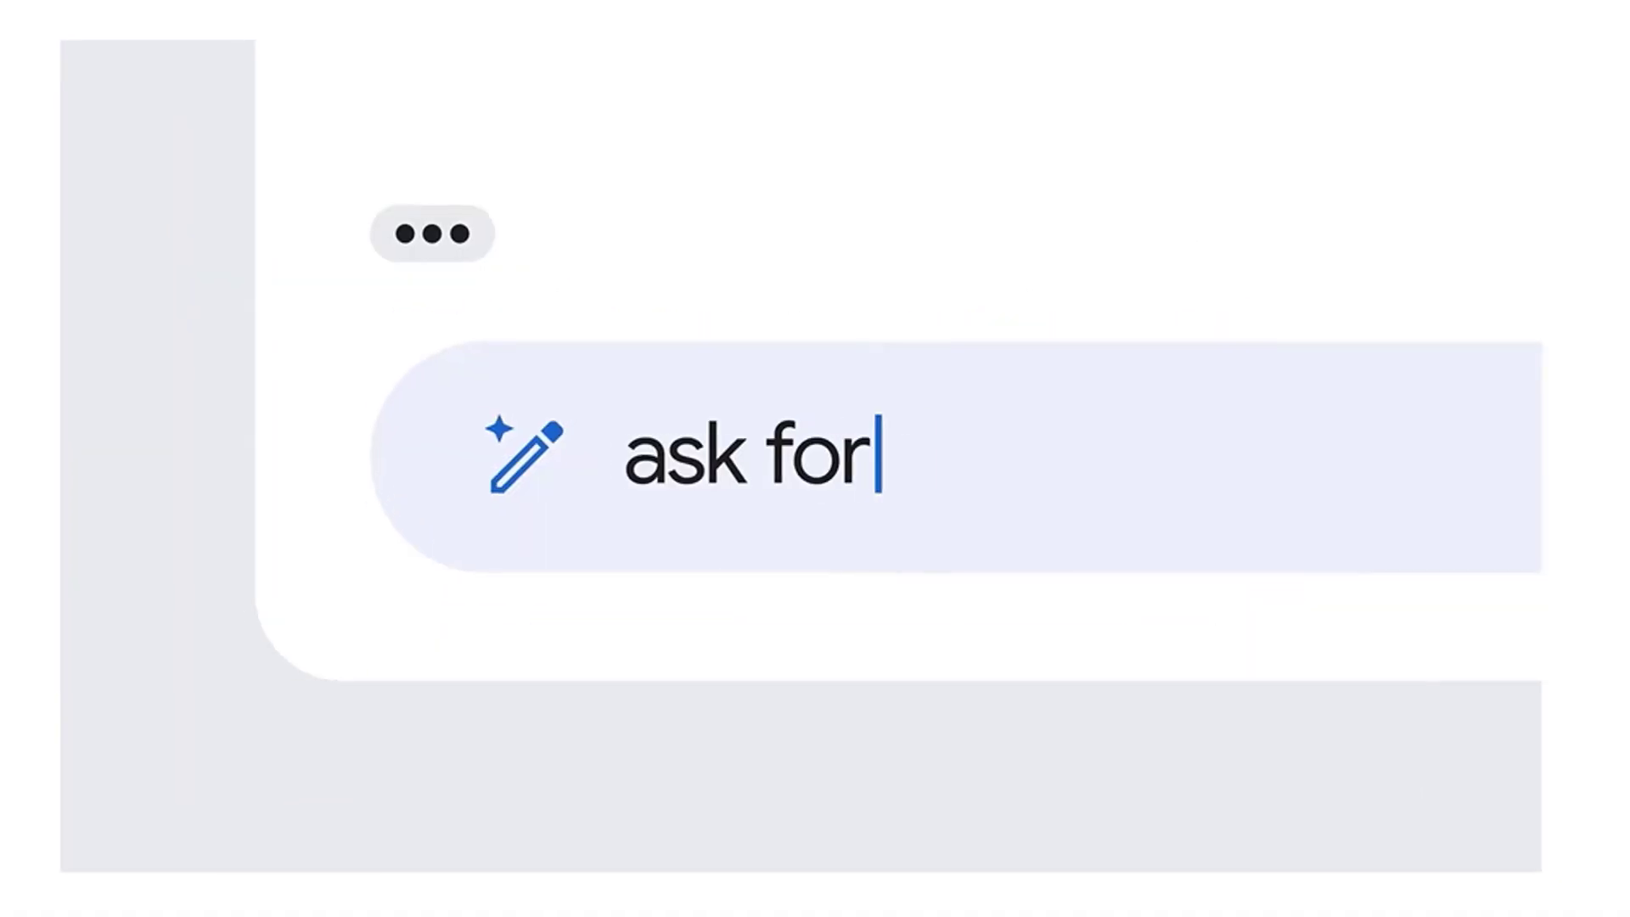
text(s canceled)
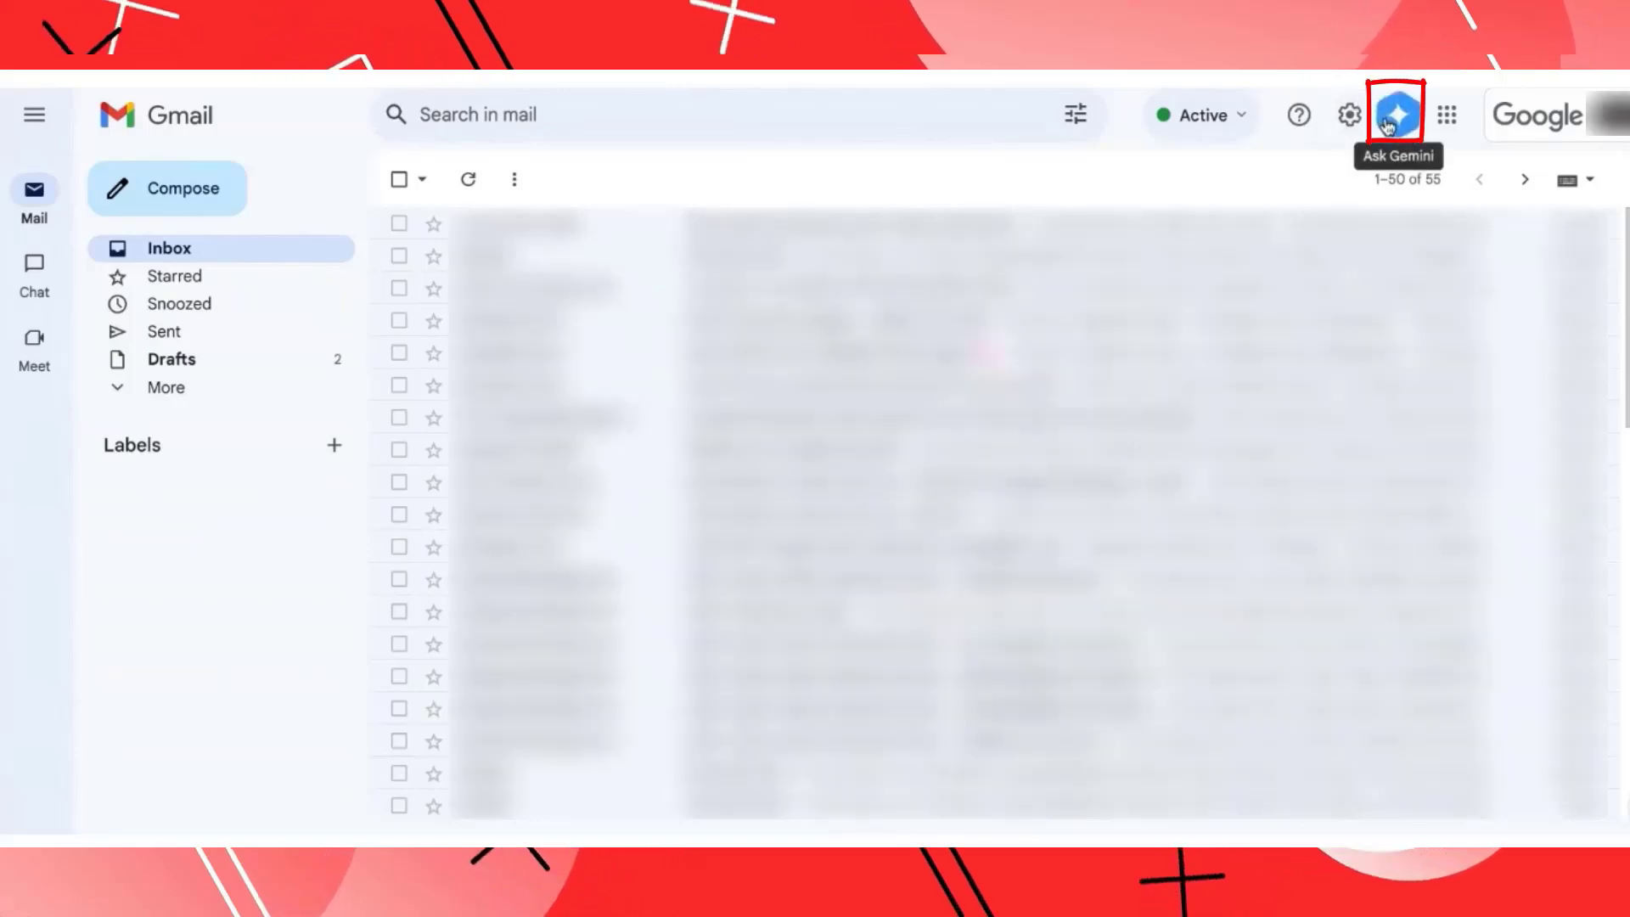
Open a new compose window to preview it.
click(203, 184)
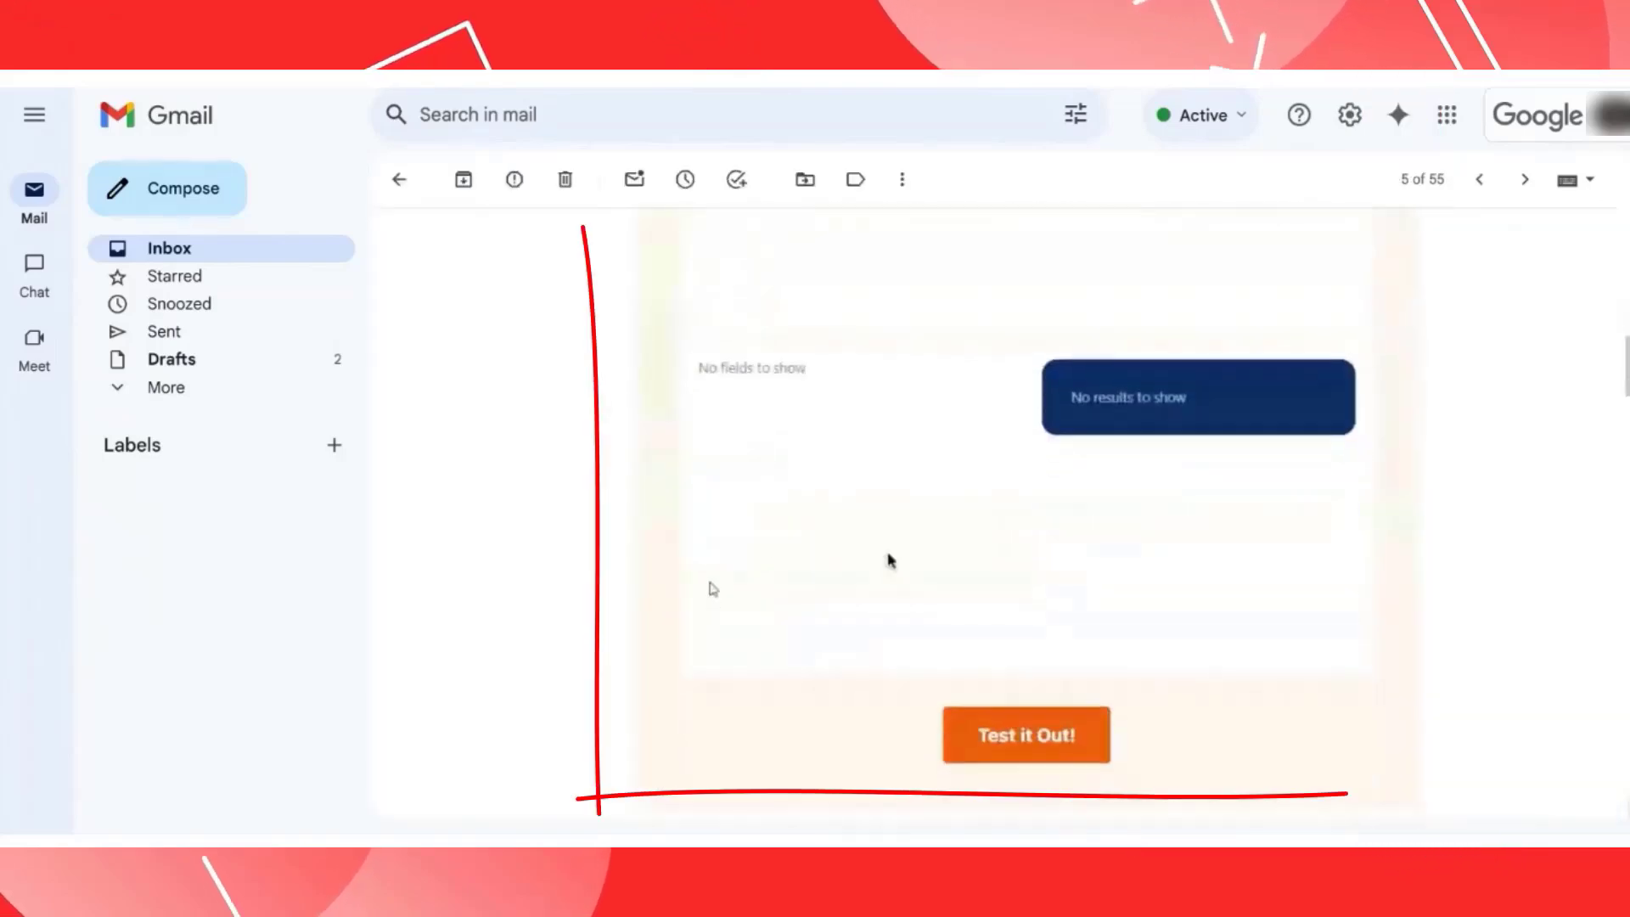
Read through the Elfsight April Digest email and bring up Gemini's summary of it.
scroll(887, 556, down, 12)
scroll(888, 509, down, 15)
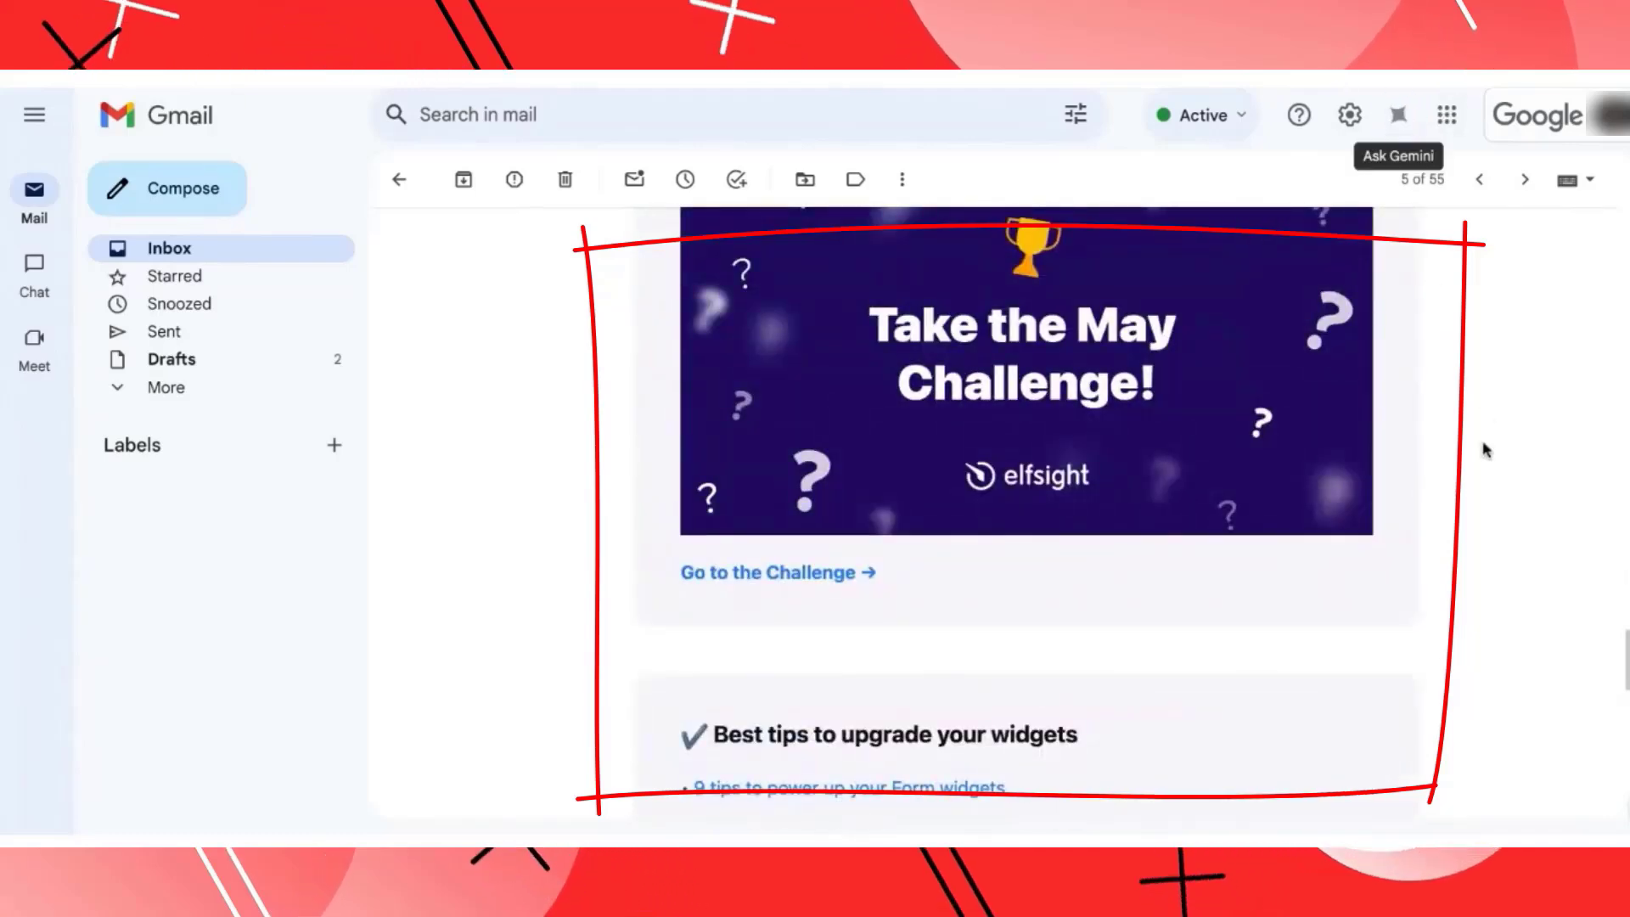
scroll(1480, 447, down, 5)
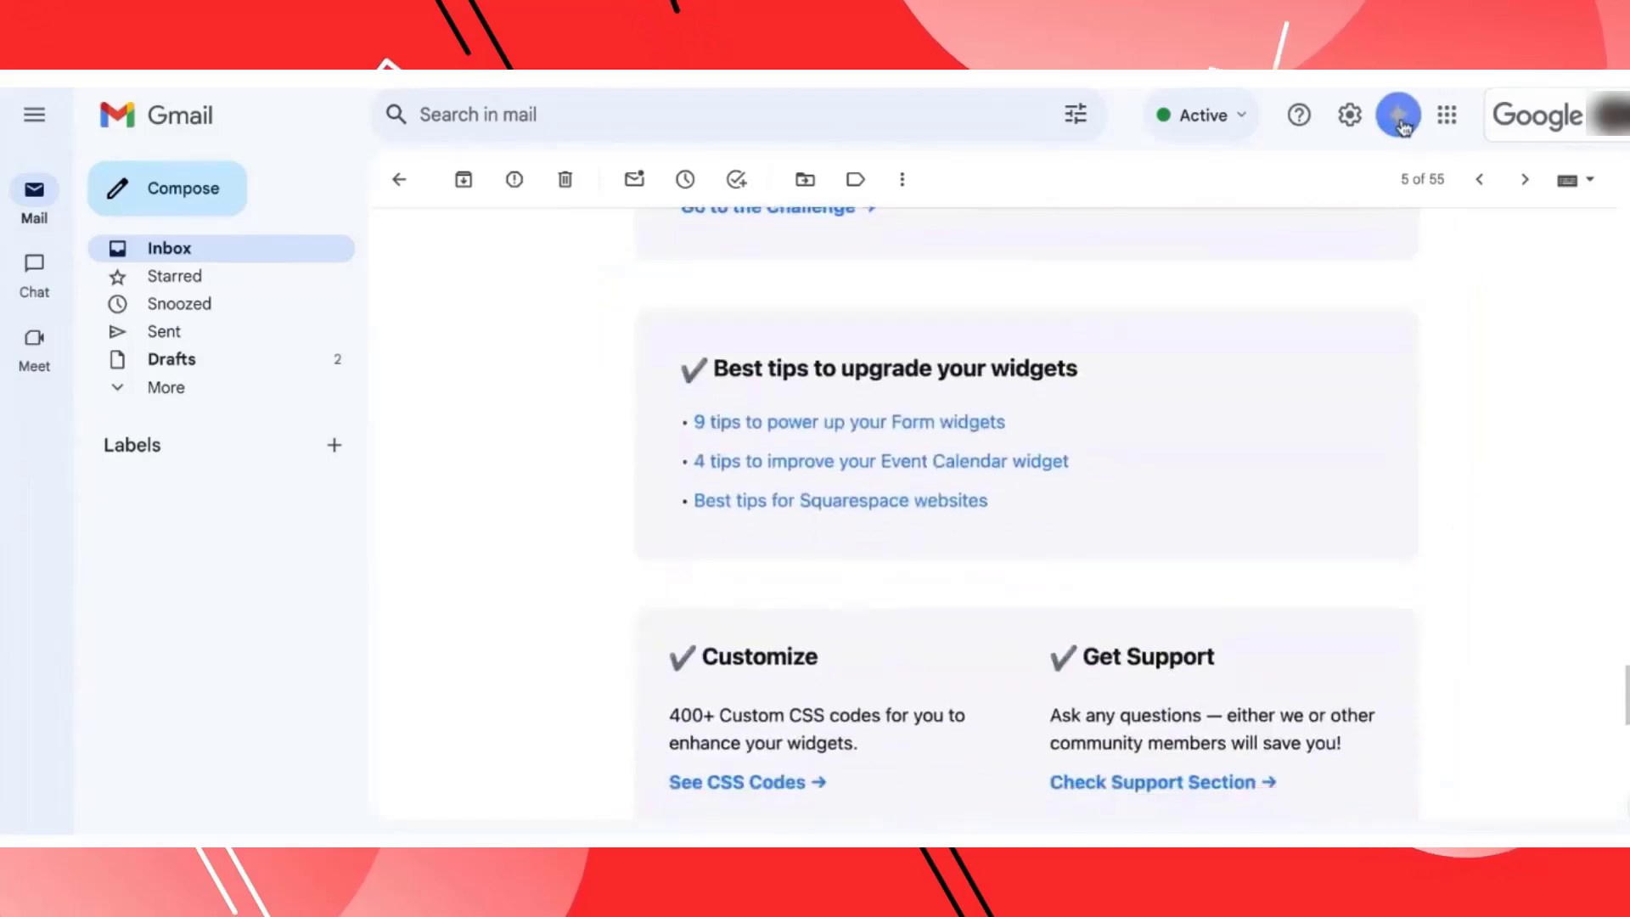
click(1398, 116)
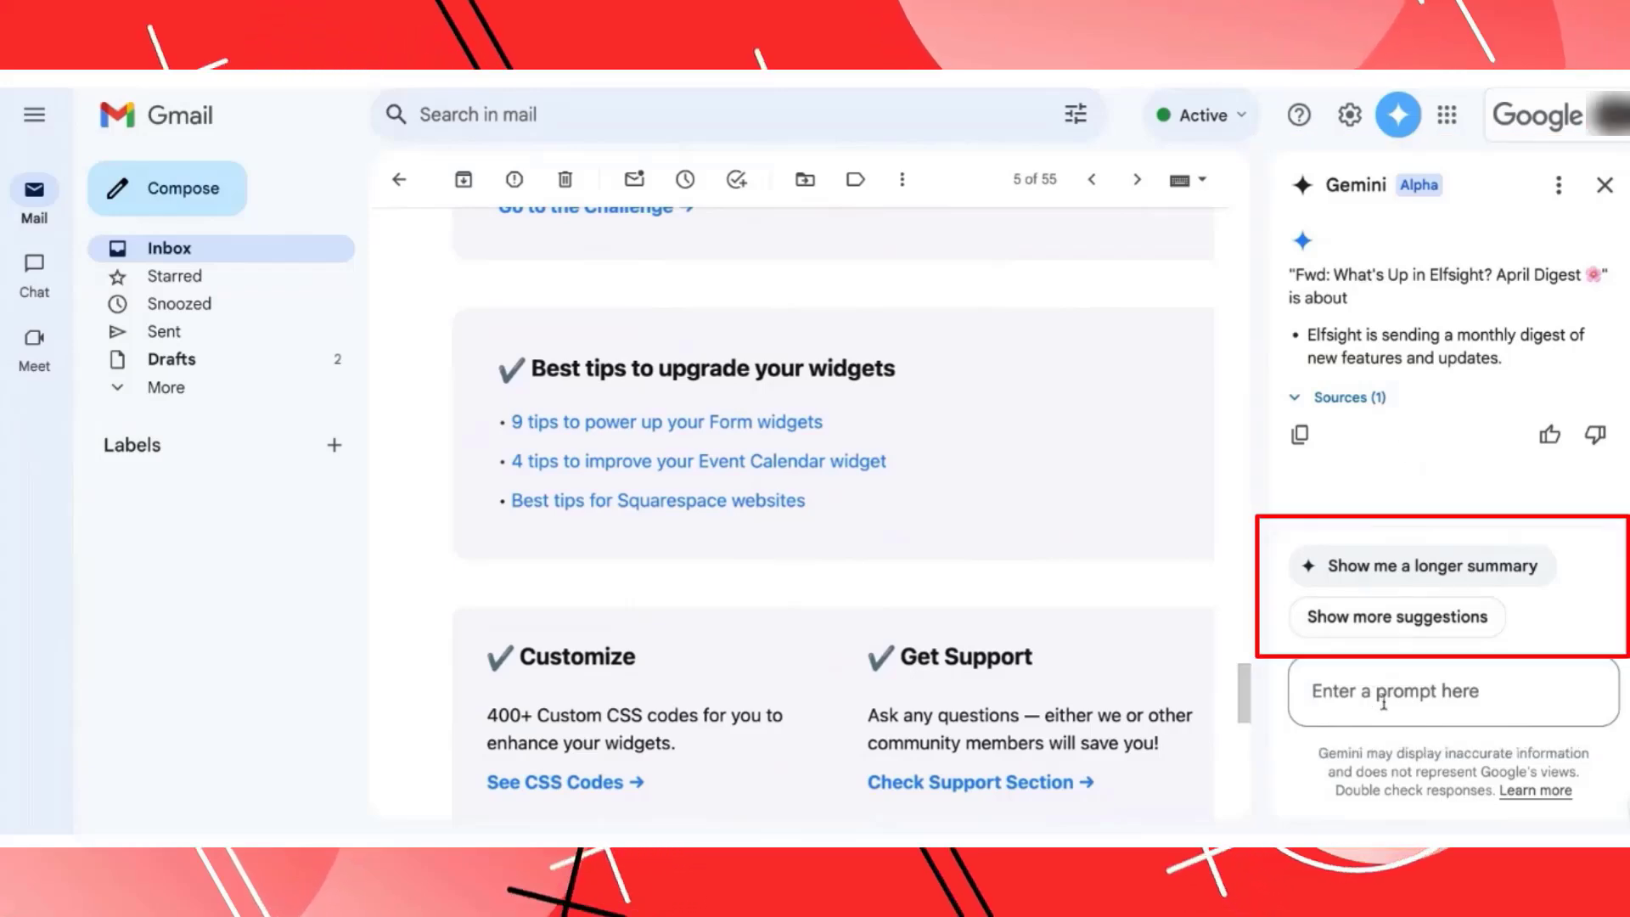
Ask Gemini 'summarize this email in bullet points' to list Elfsight's April features.
text(summarize)
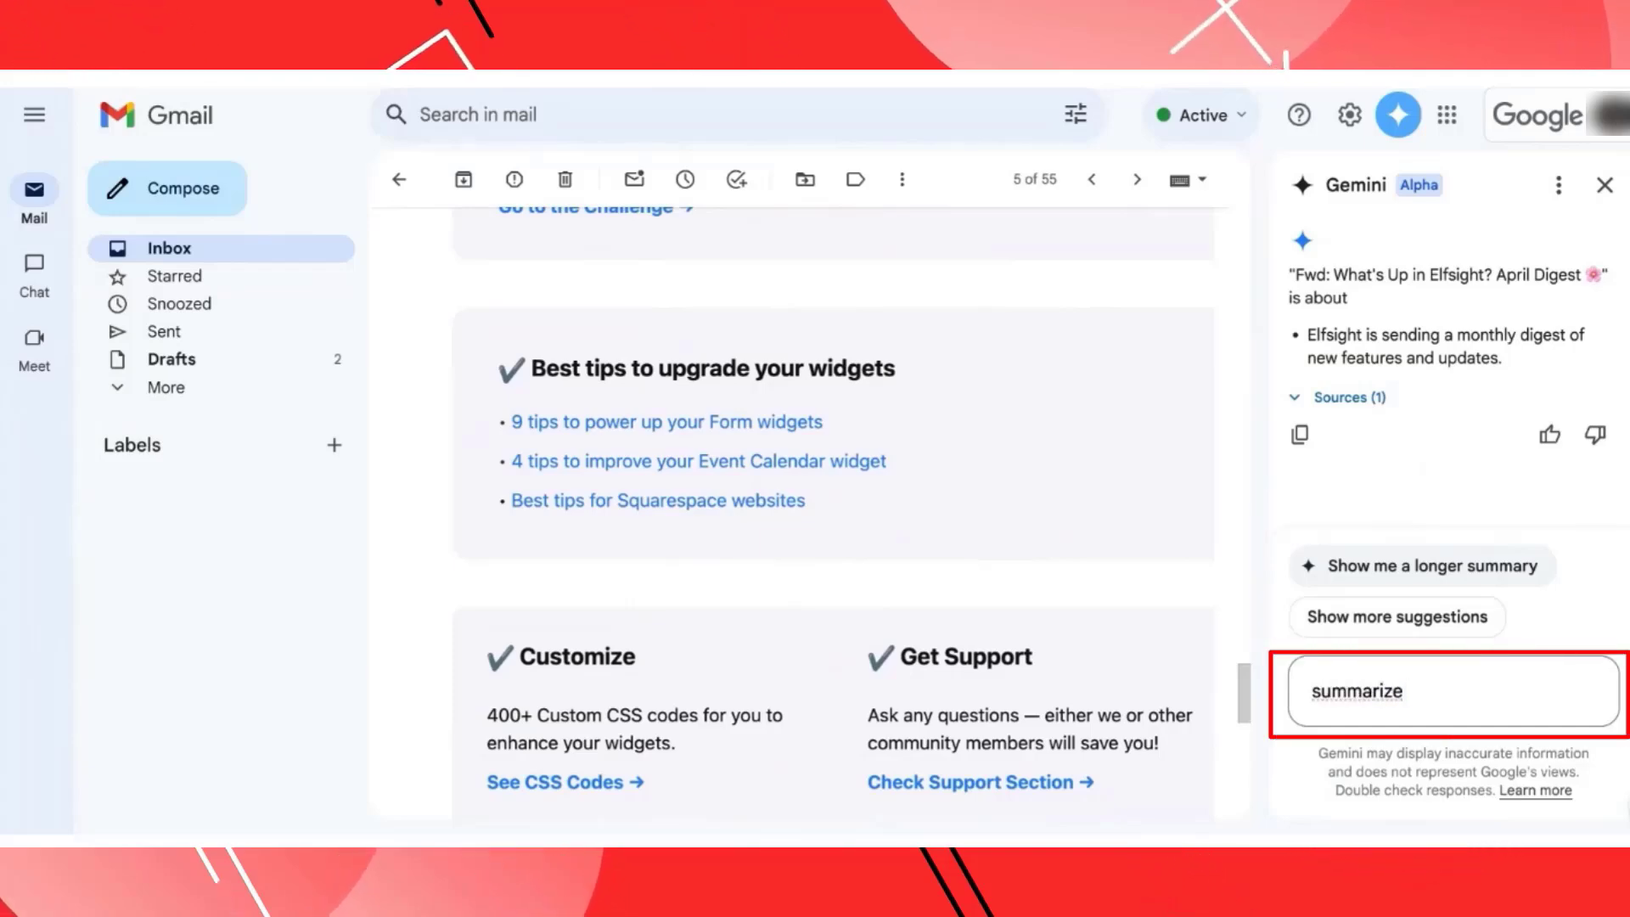
text( this email )
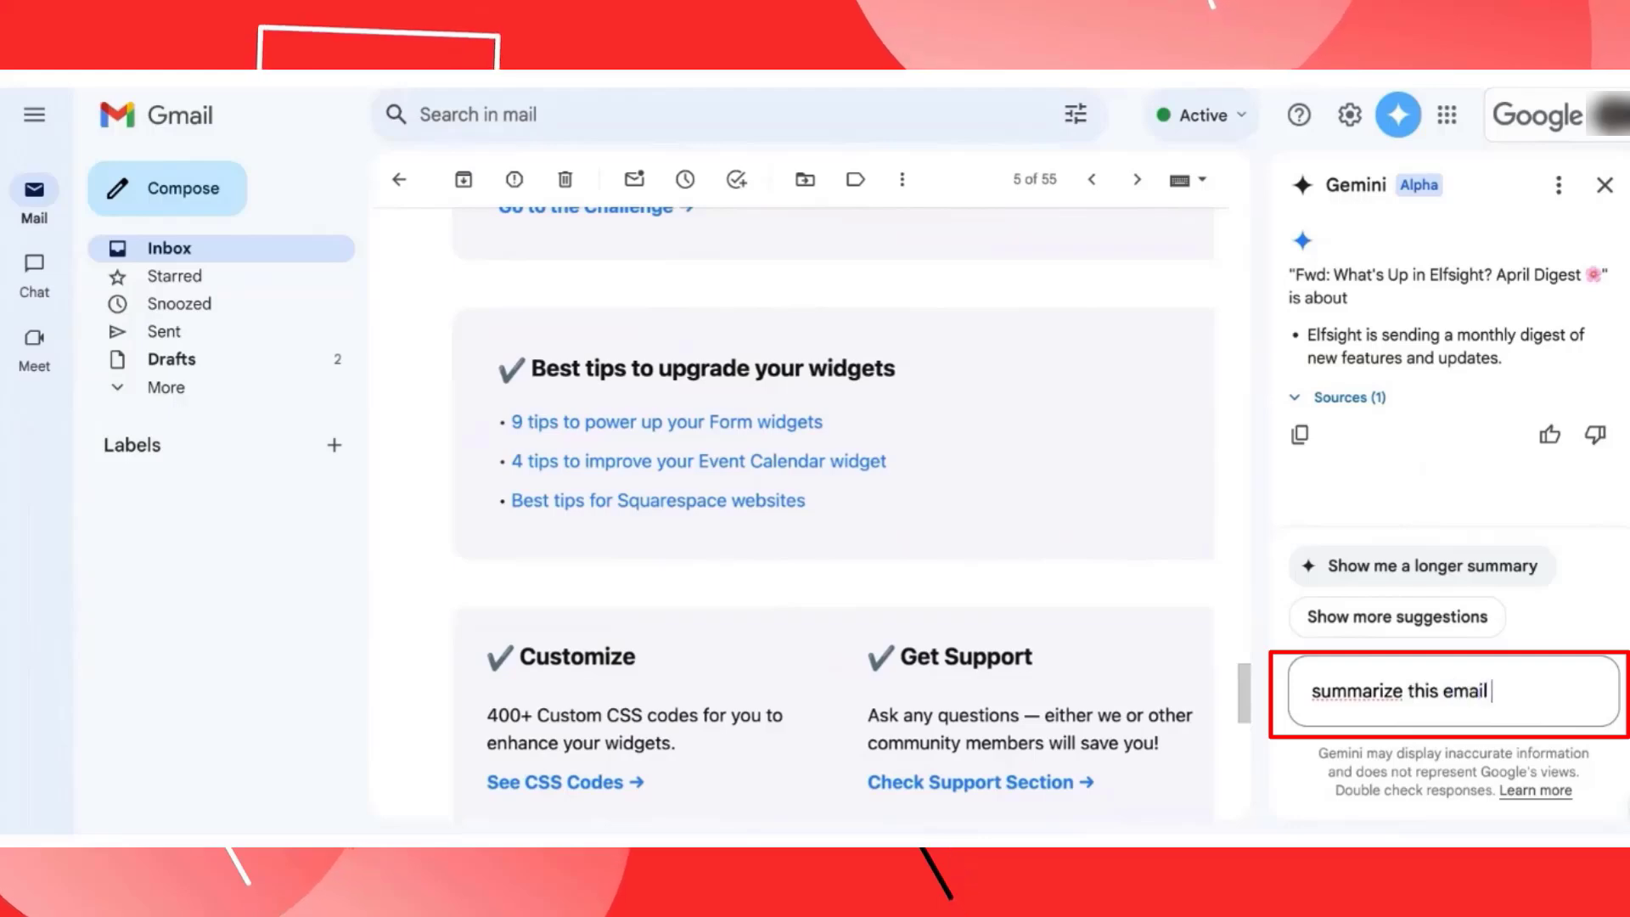
text(in bullet points)
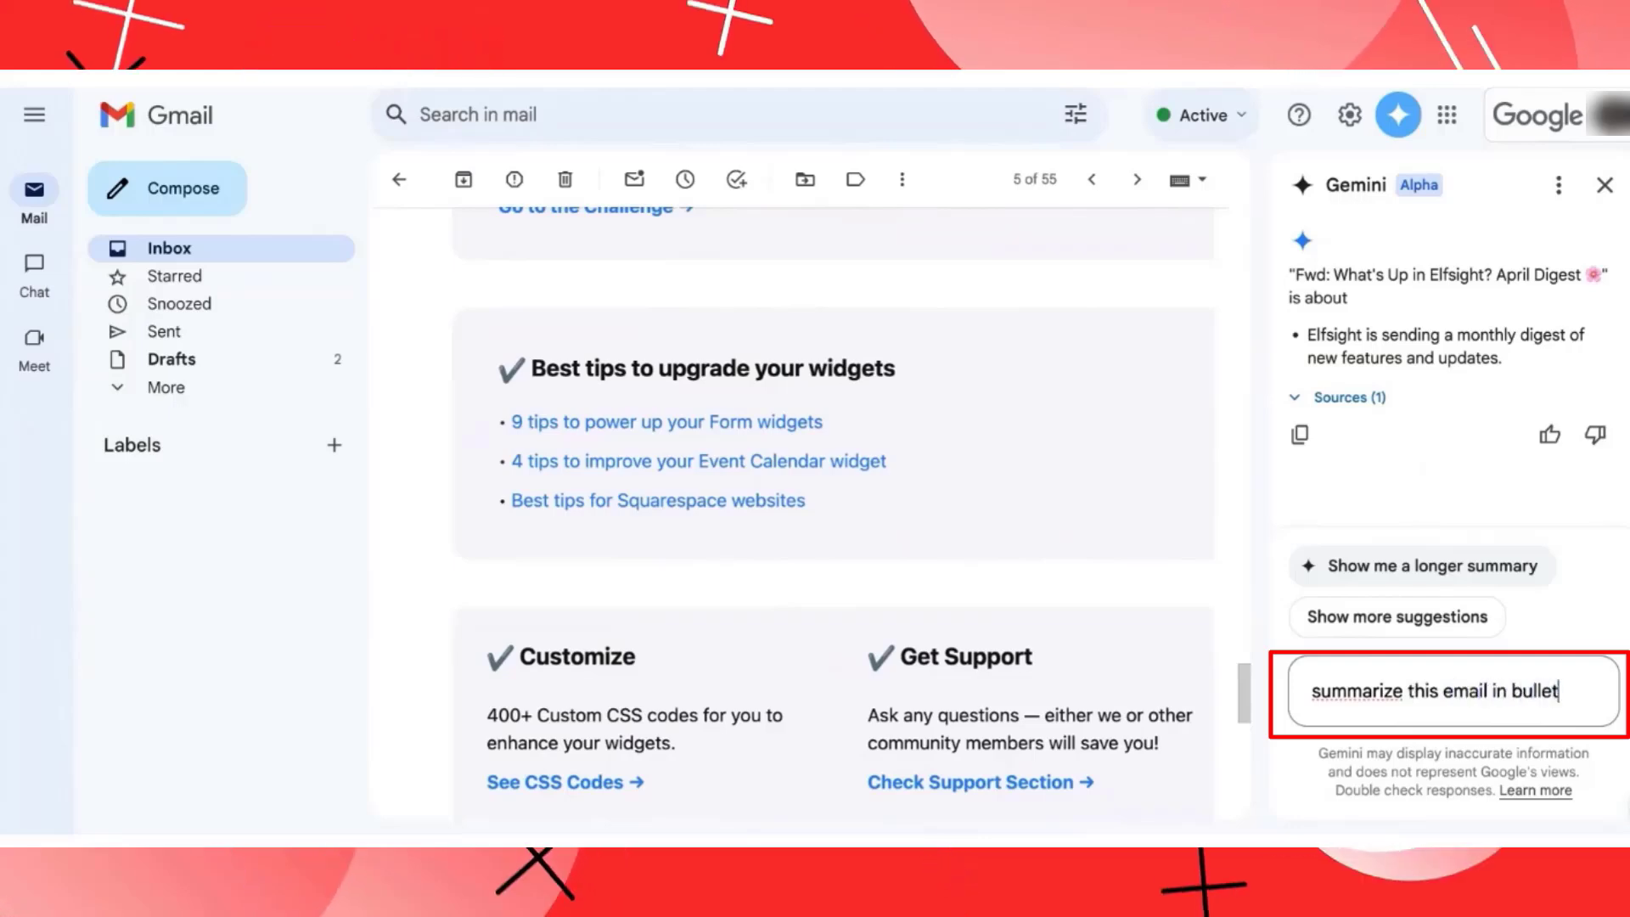
key(Return)
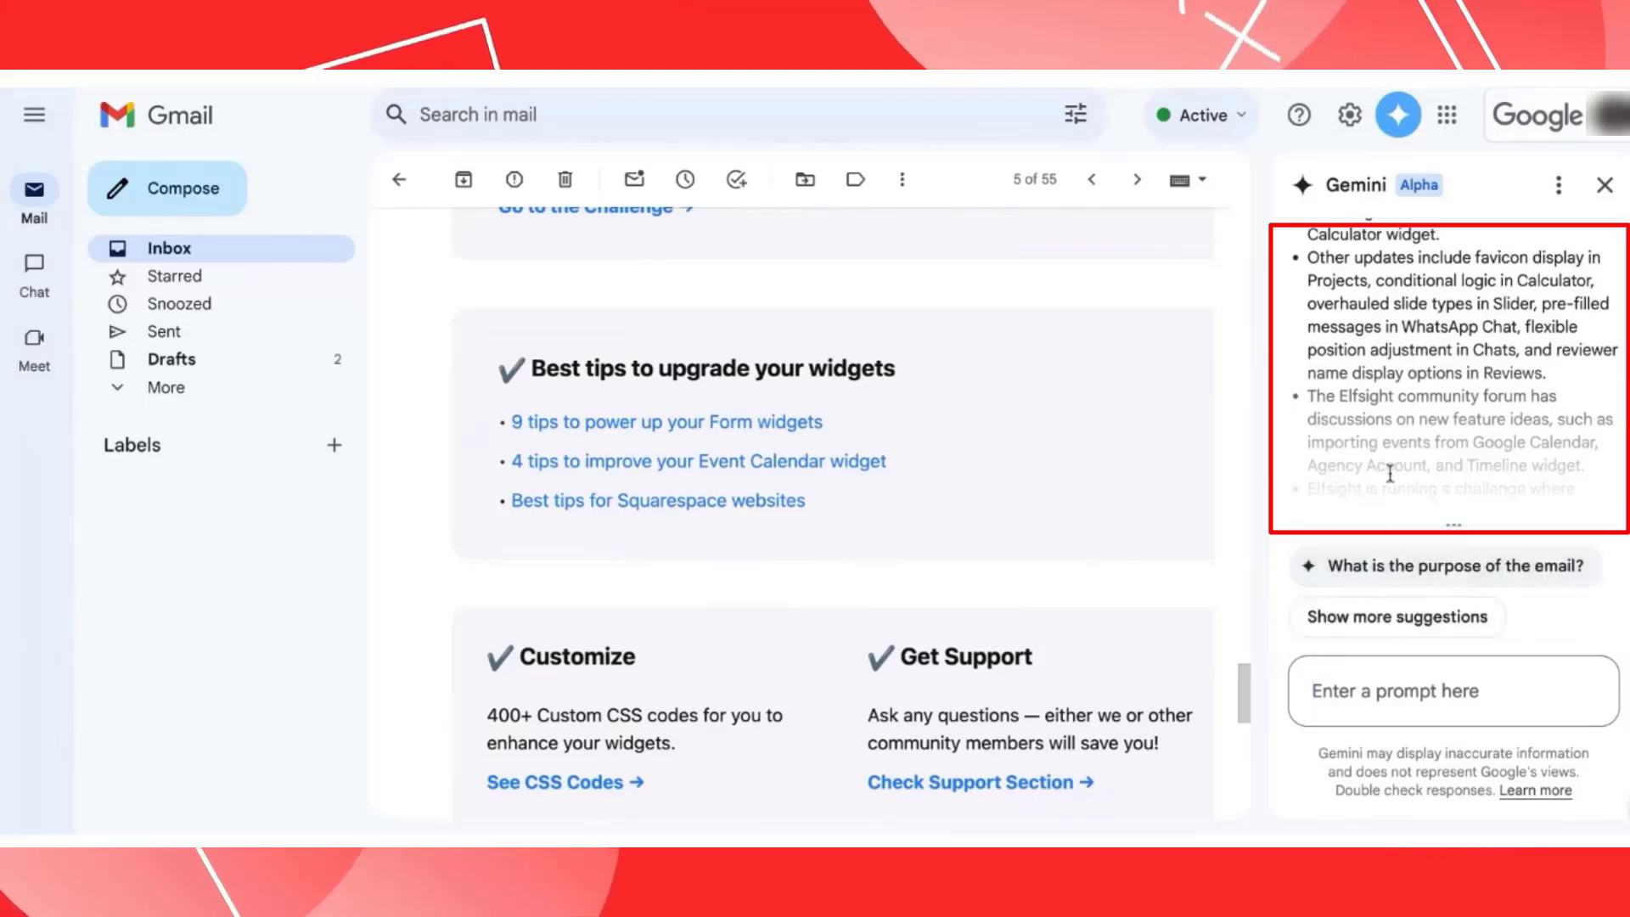
scroll(1390, 473, up, 3)
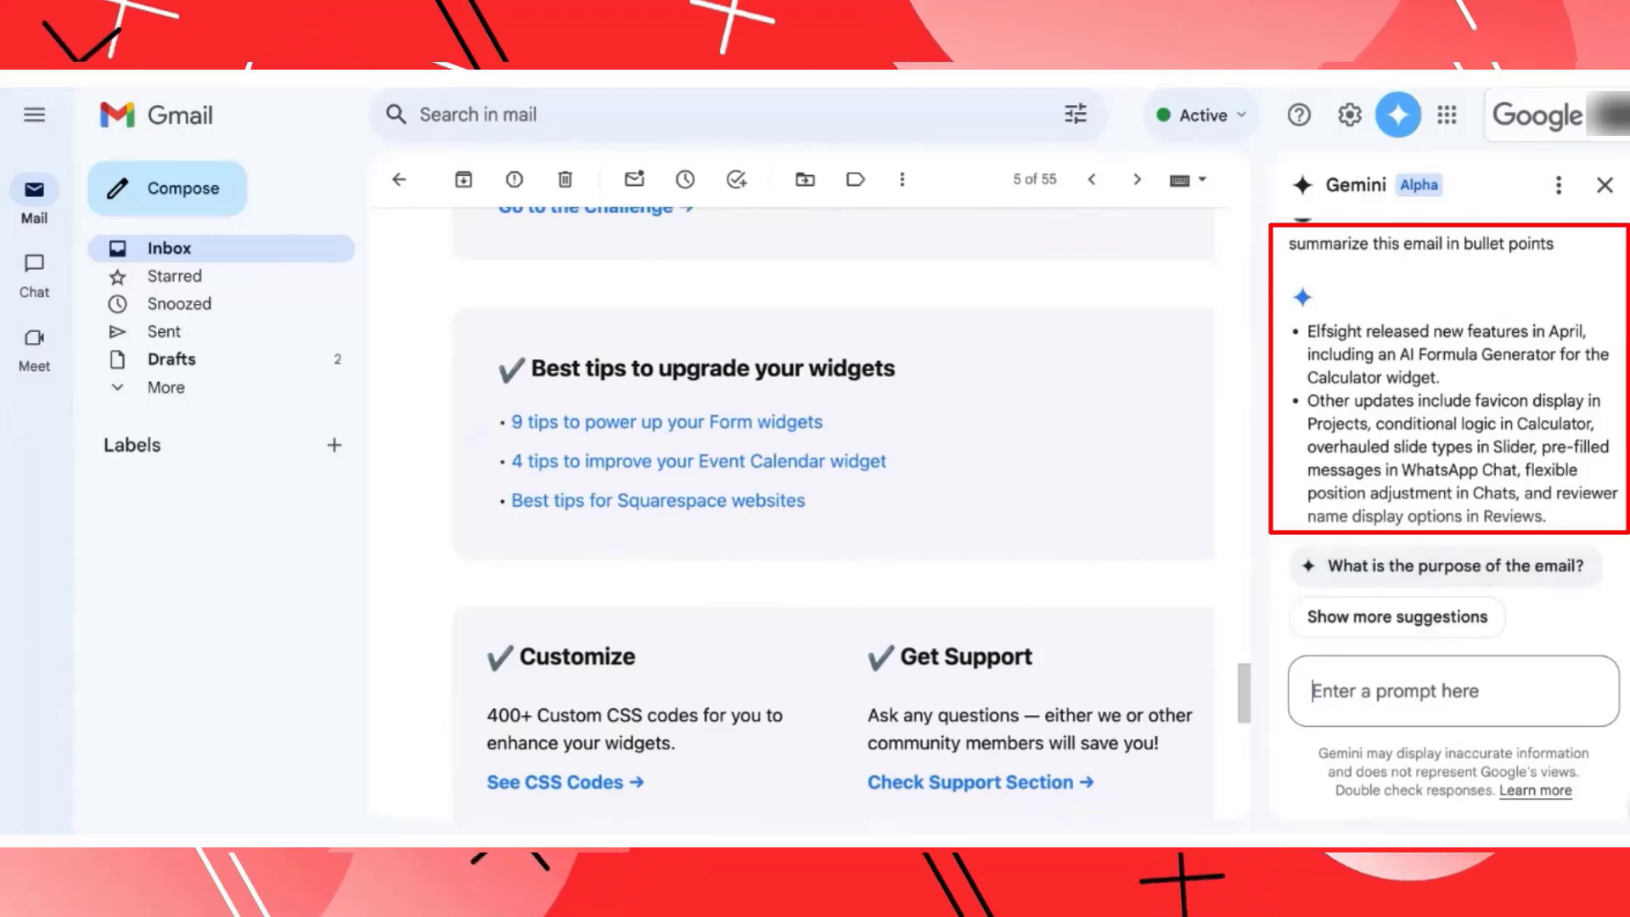
Reveal more of Gemini's suggested prompts about the digest email.
scroll(1442, 382, down, 3)
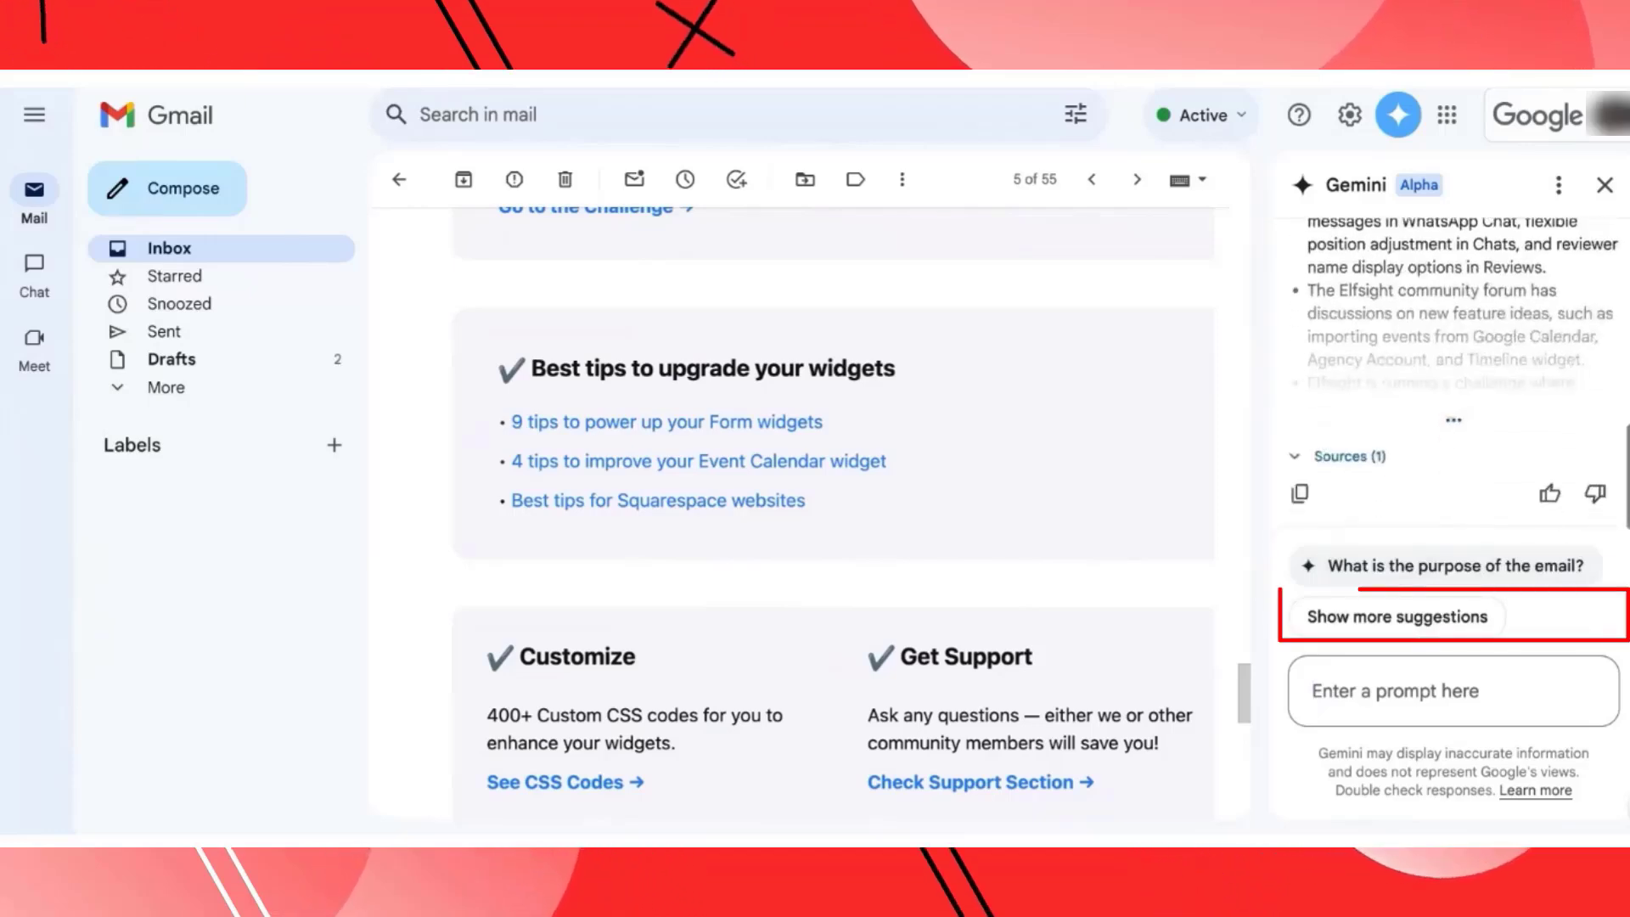
click(1379, 620)
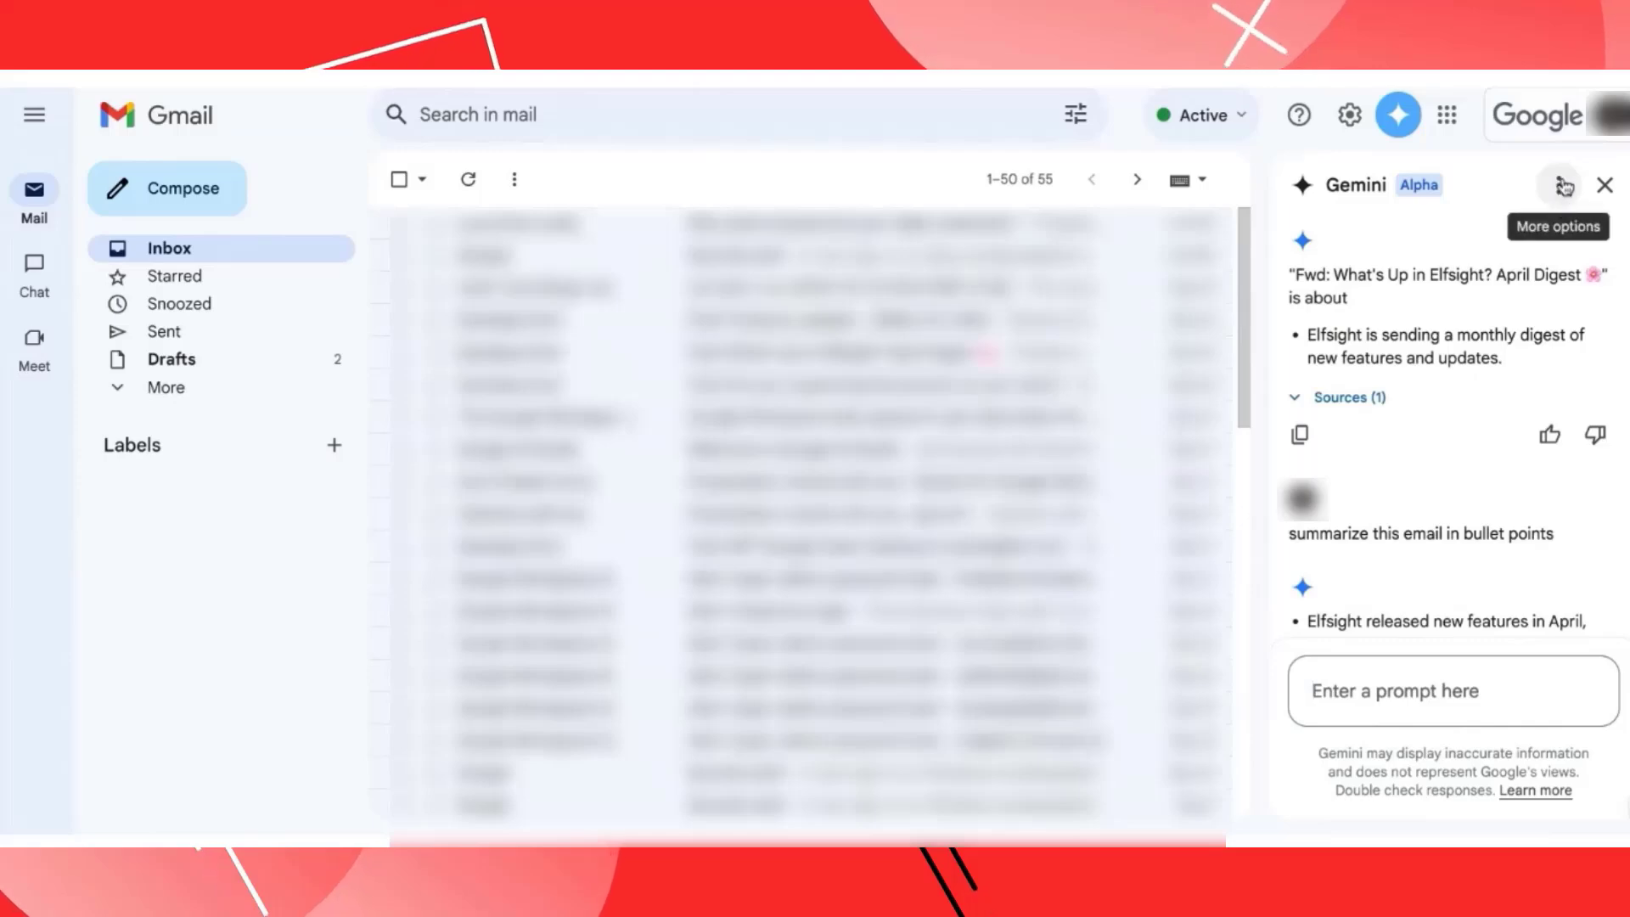
Clear the Gemini chat history, then collapse the mailbox sidebar.
click(1559, 183)
click(1480, 241)
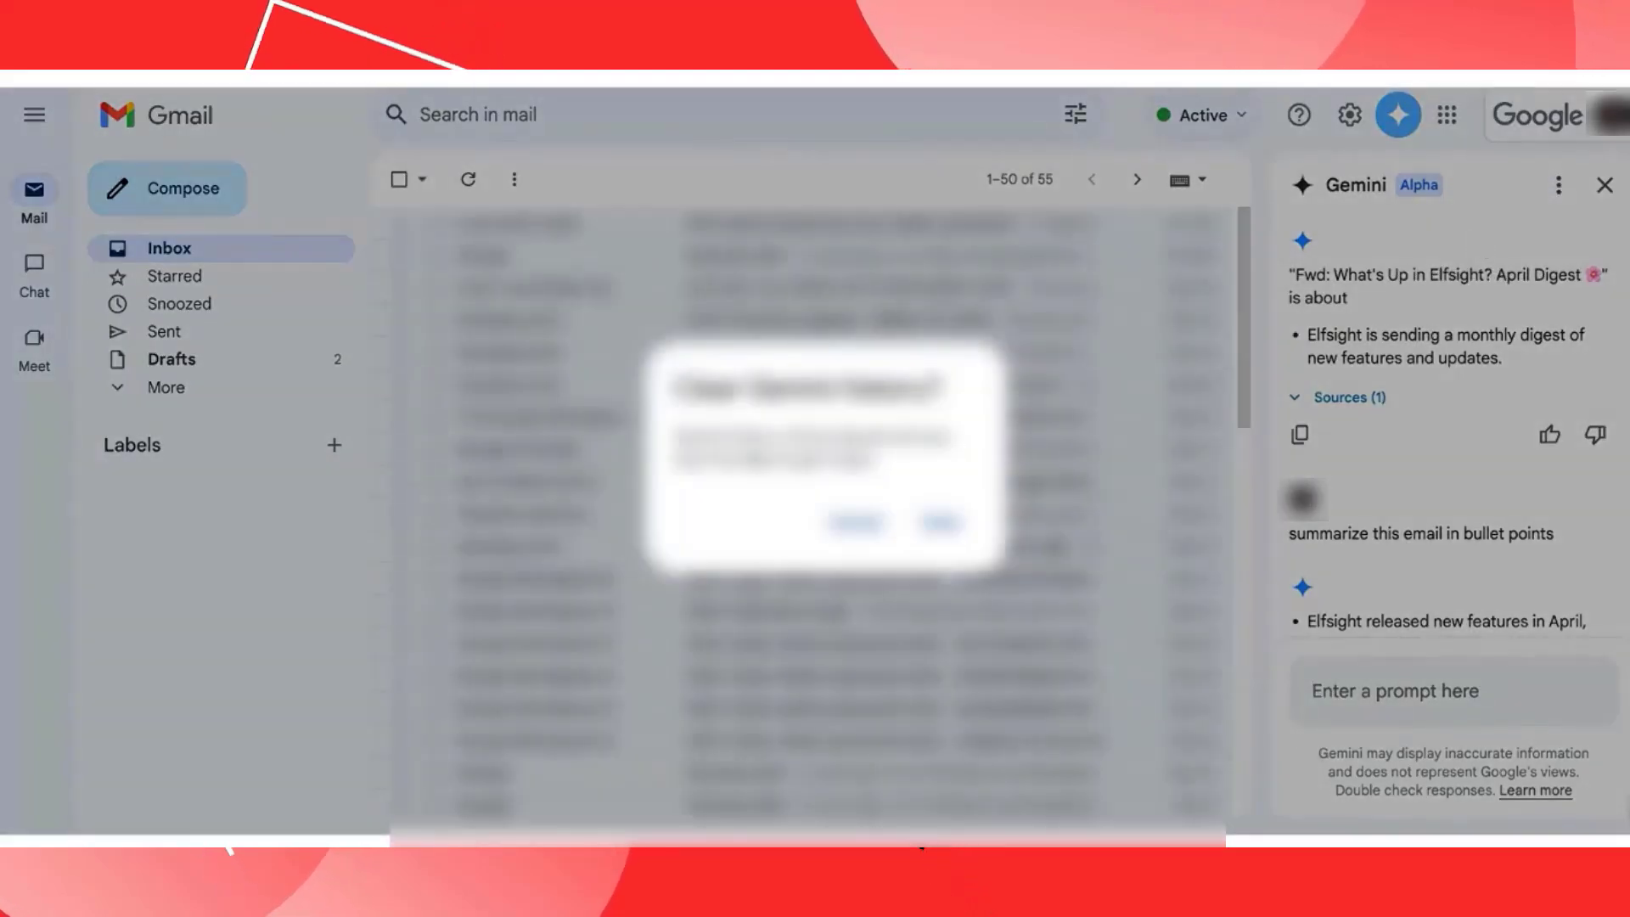
click(942, 522)
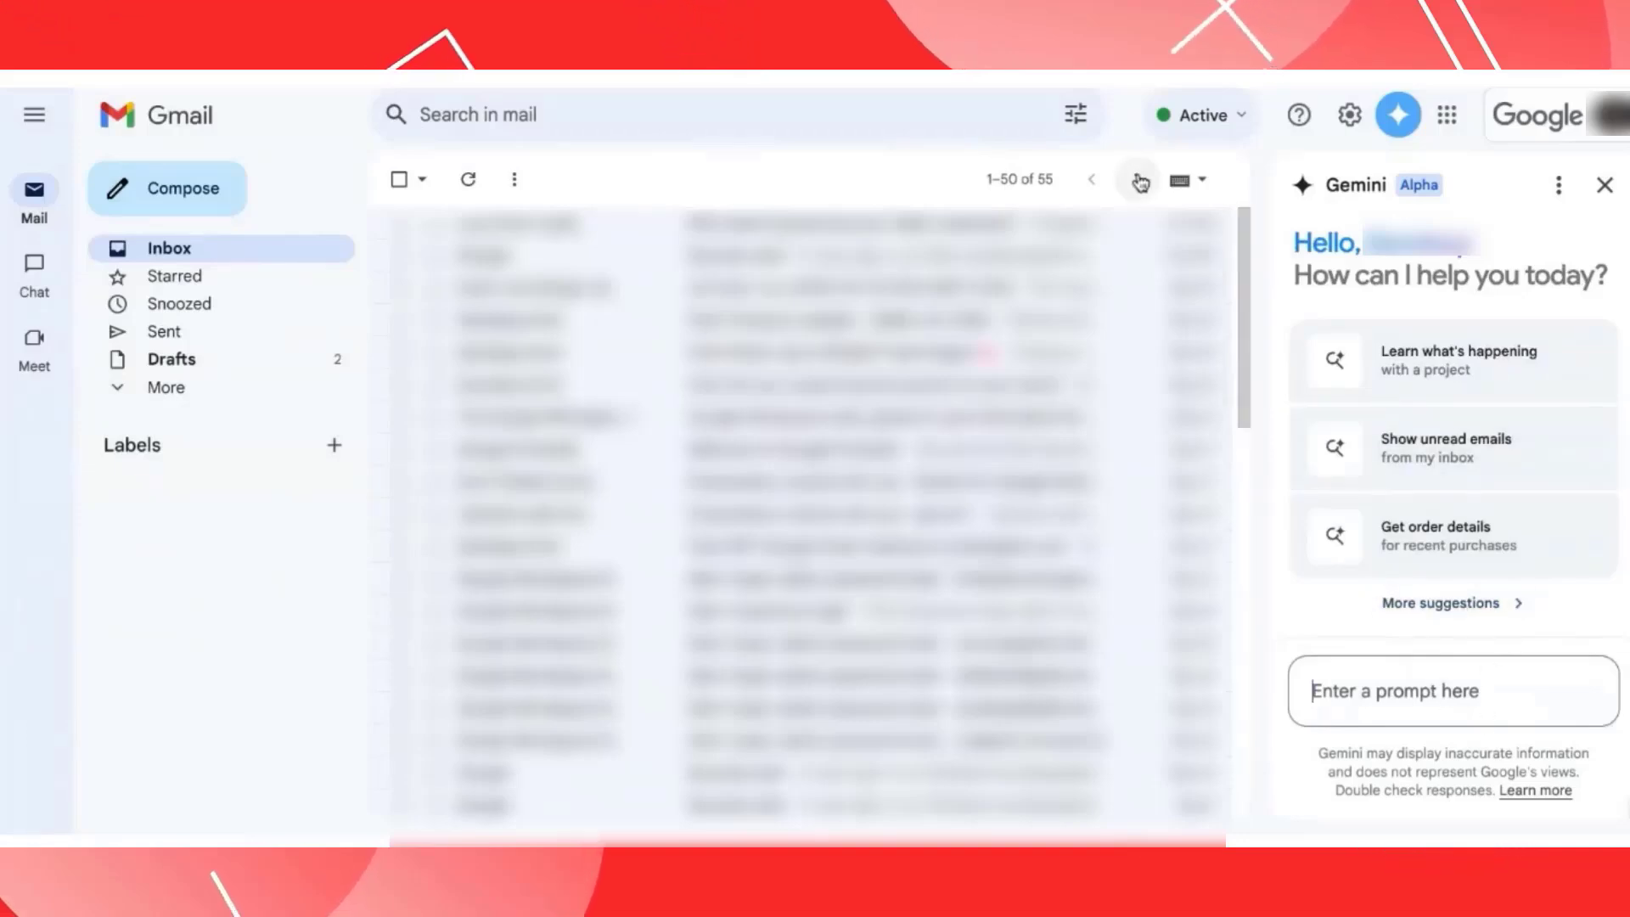
click(35, 115)
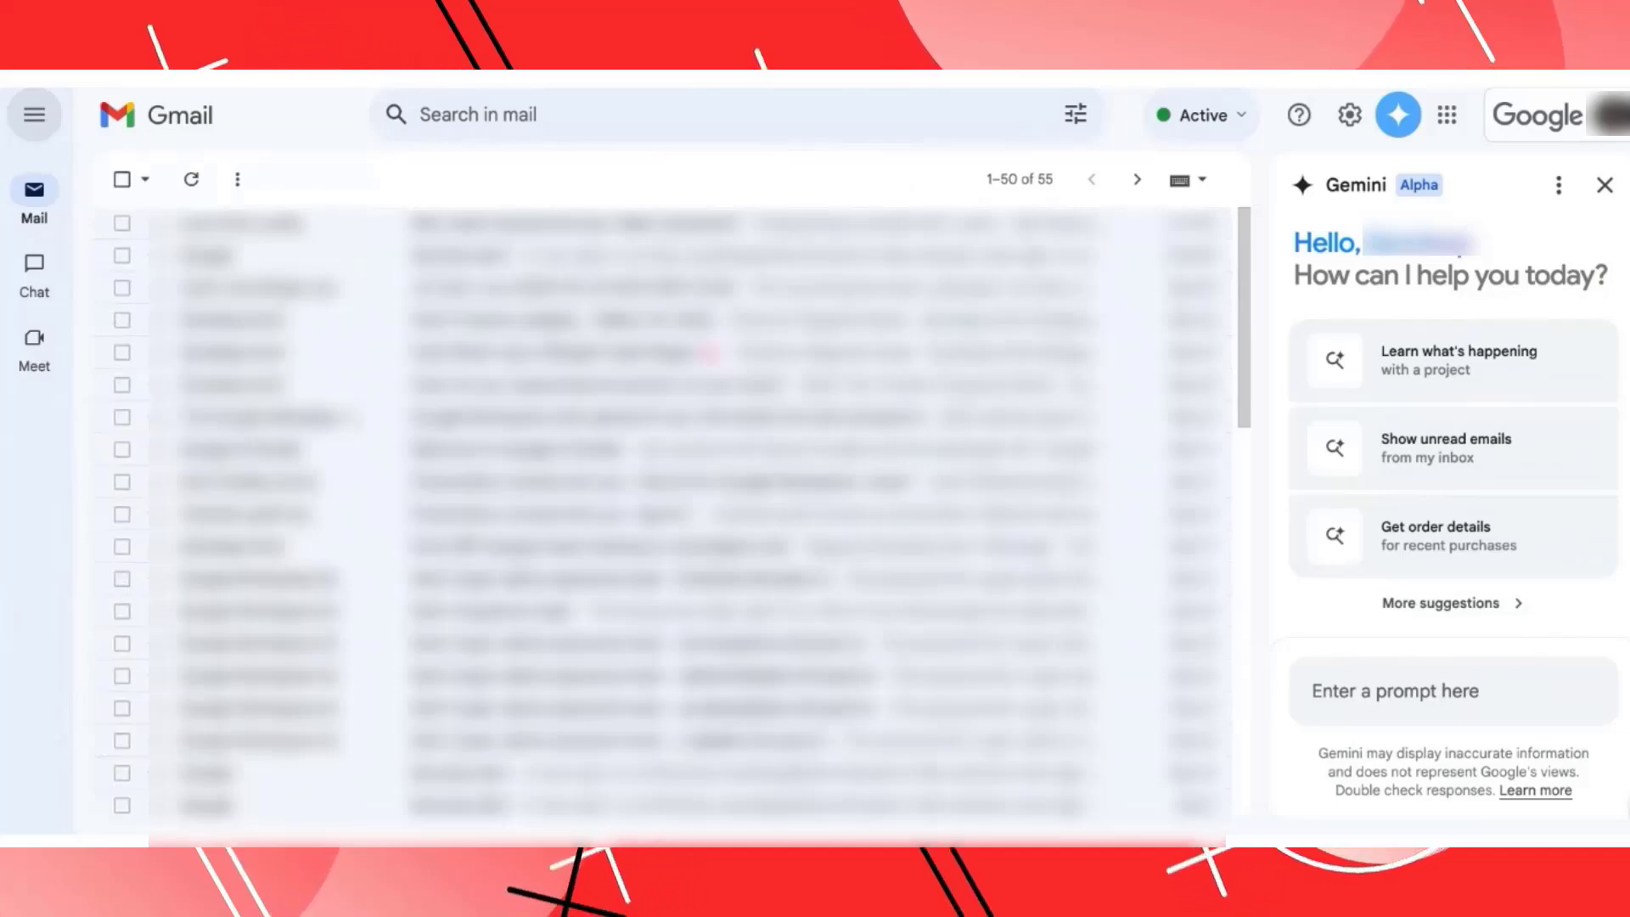
Ask Gemini to 'search all emails between 1st april to 25th april', returning 10 results.
click(1453, 691)
text(search)
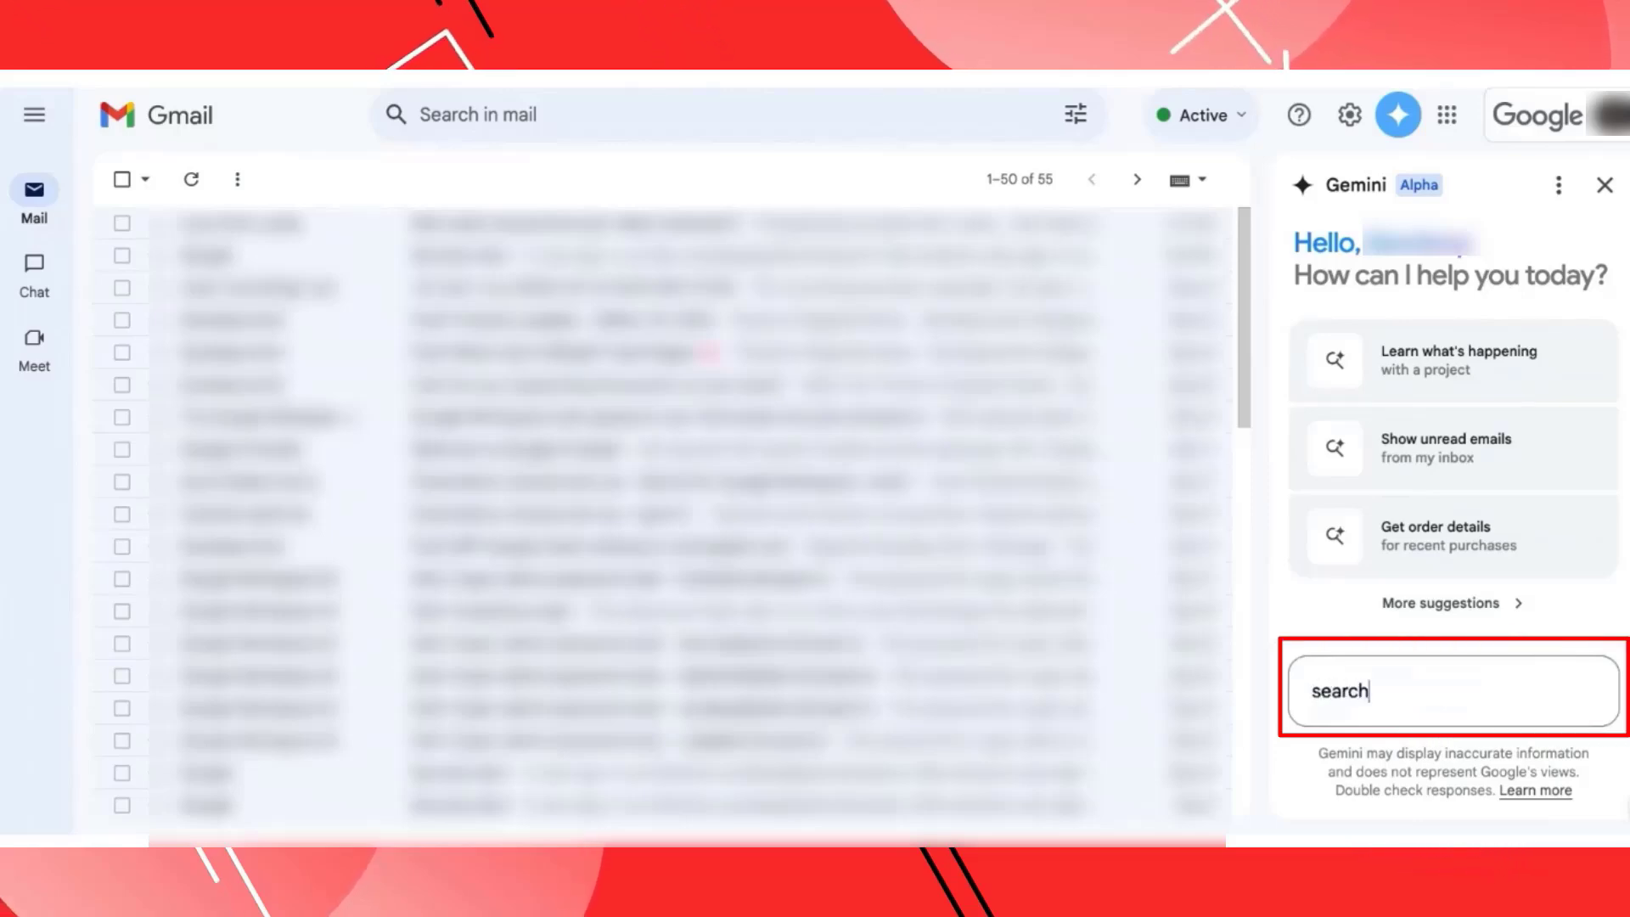
text( all email)
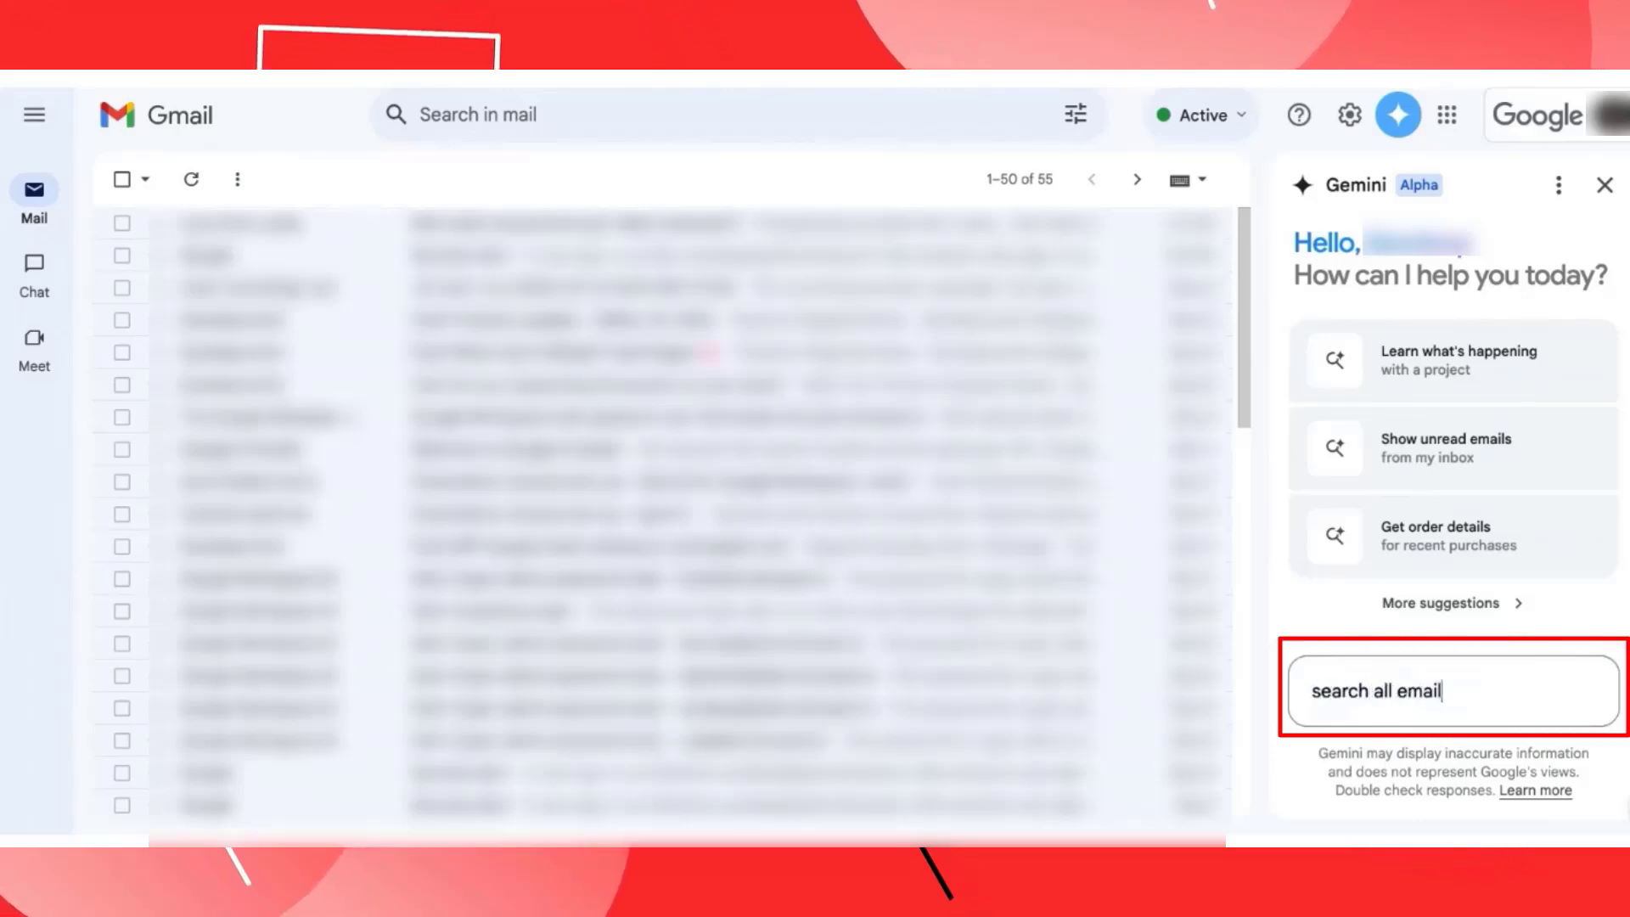
text(s between)
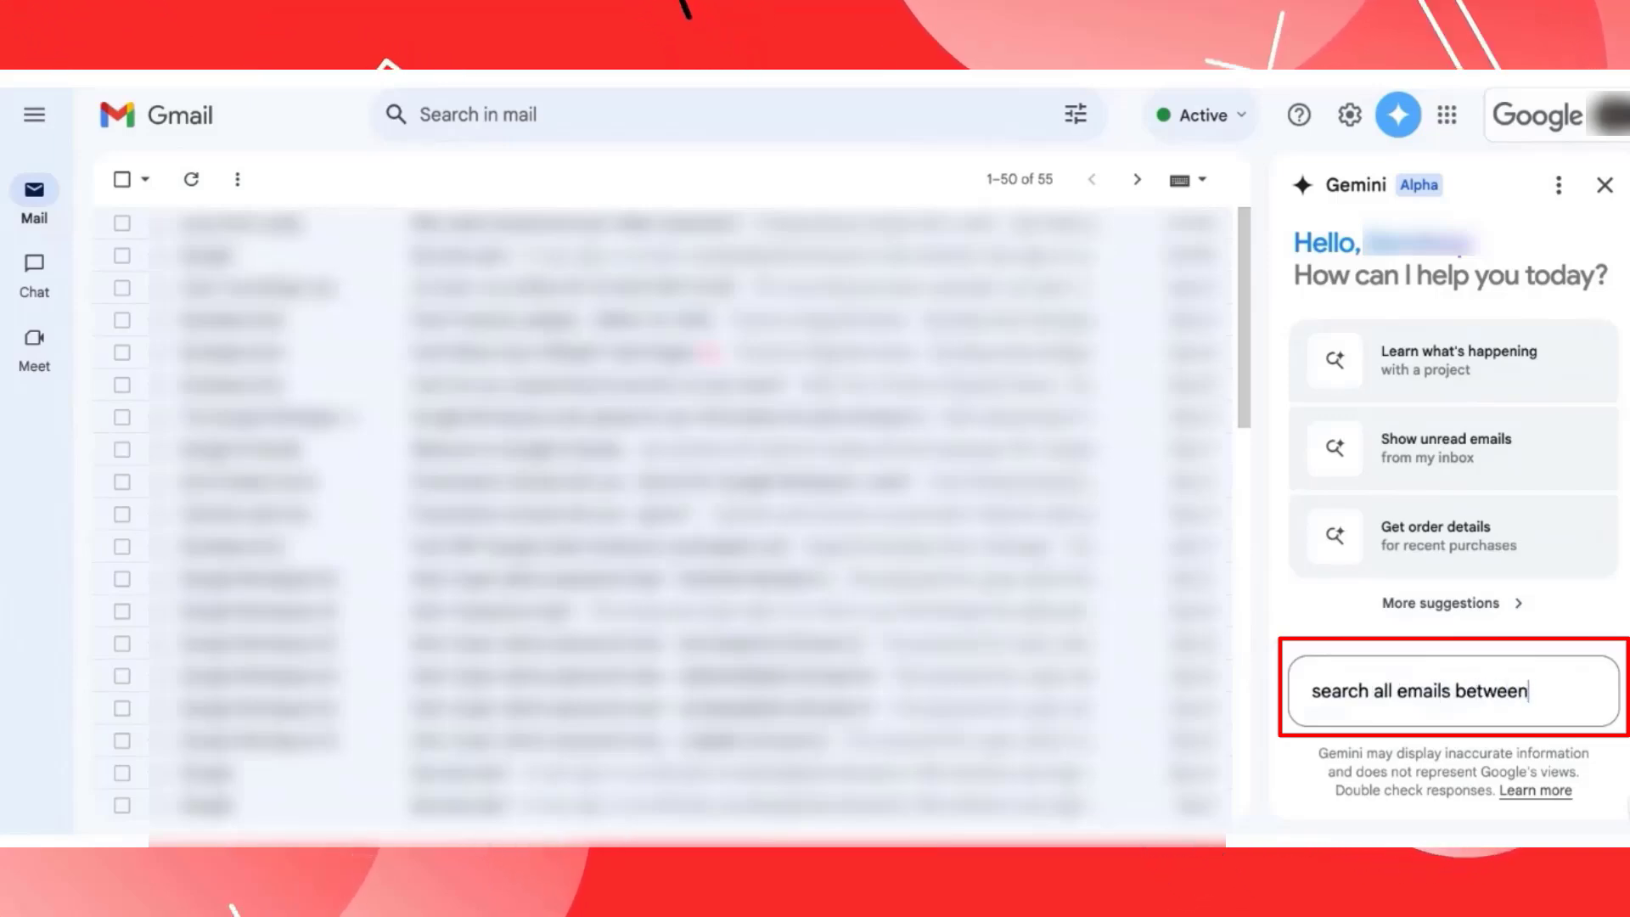
text( 1st april to 2)
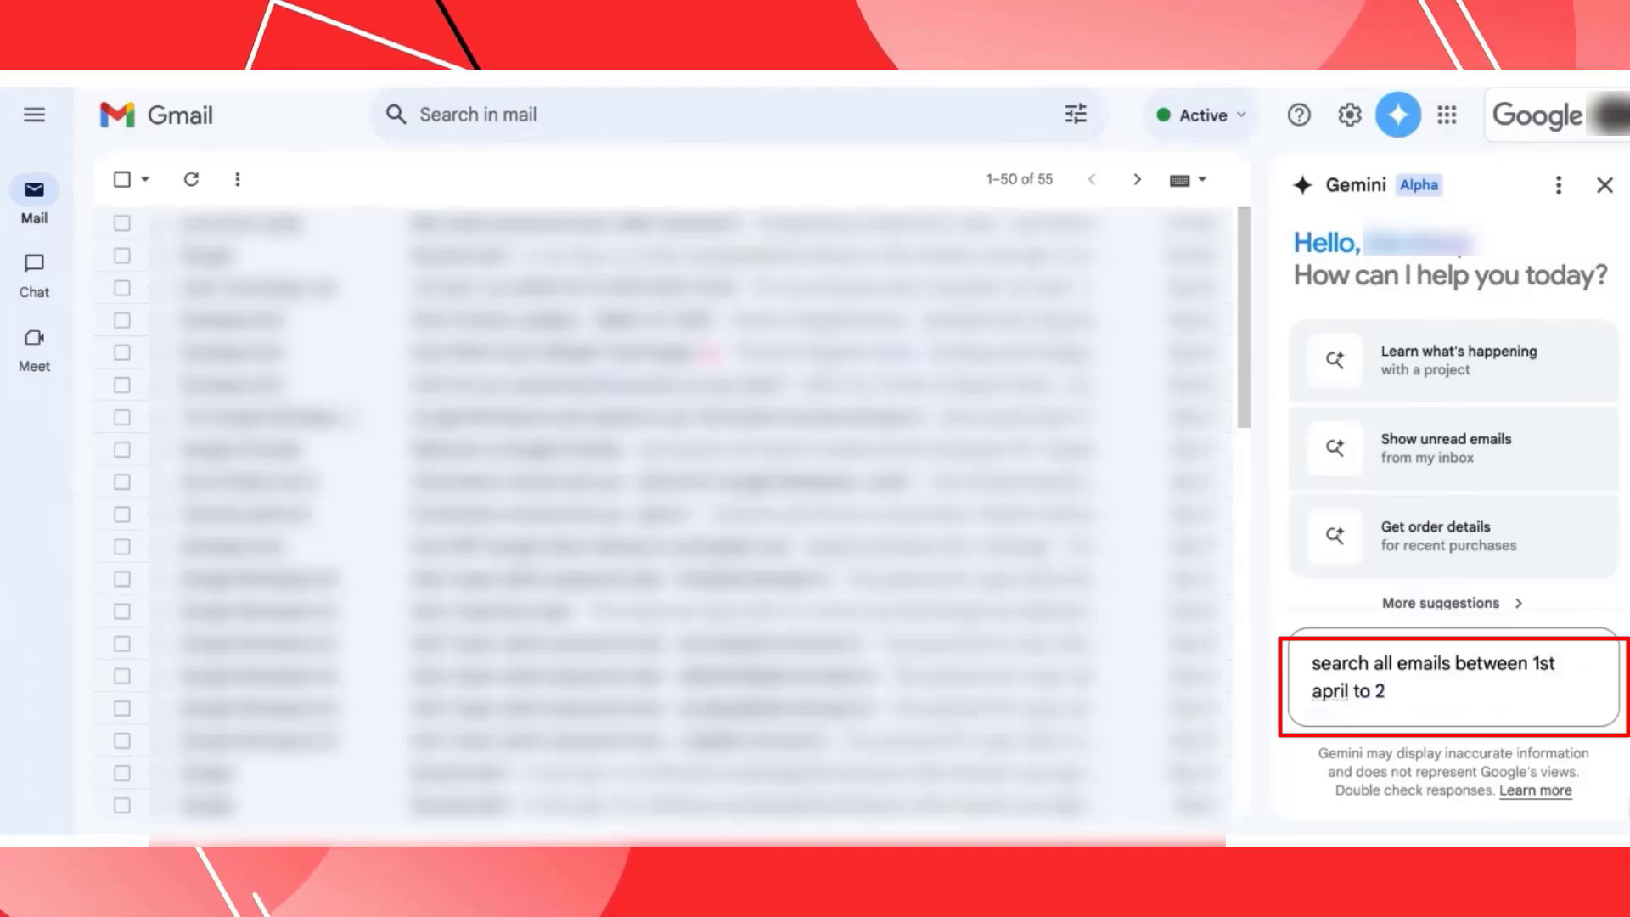
text(5th april)
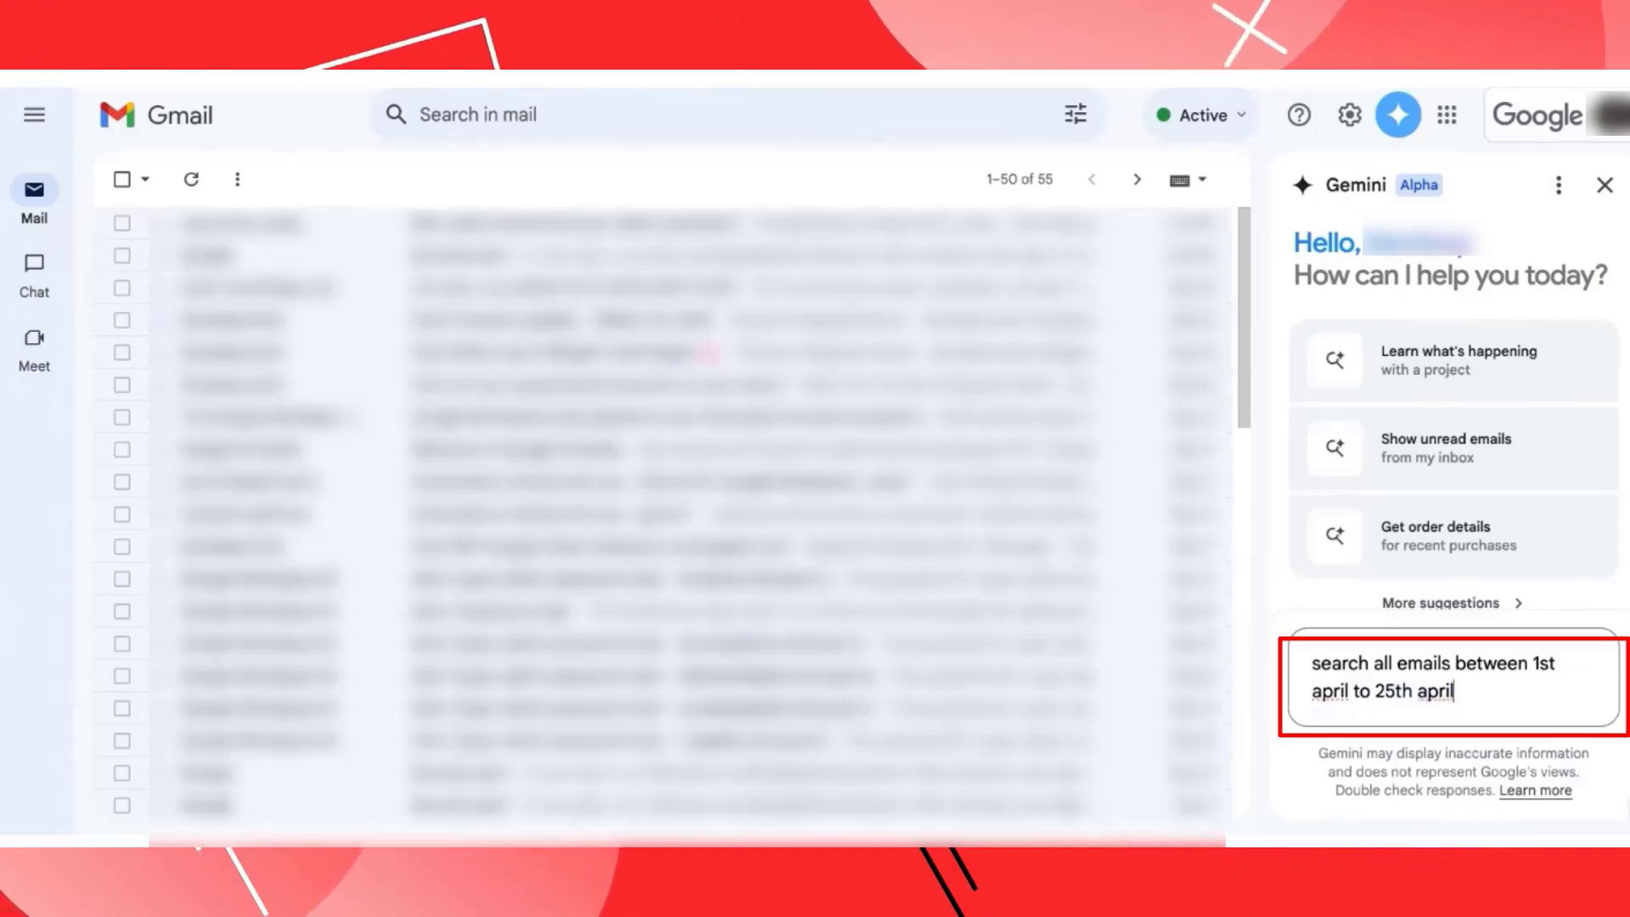
key(Return)
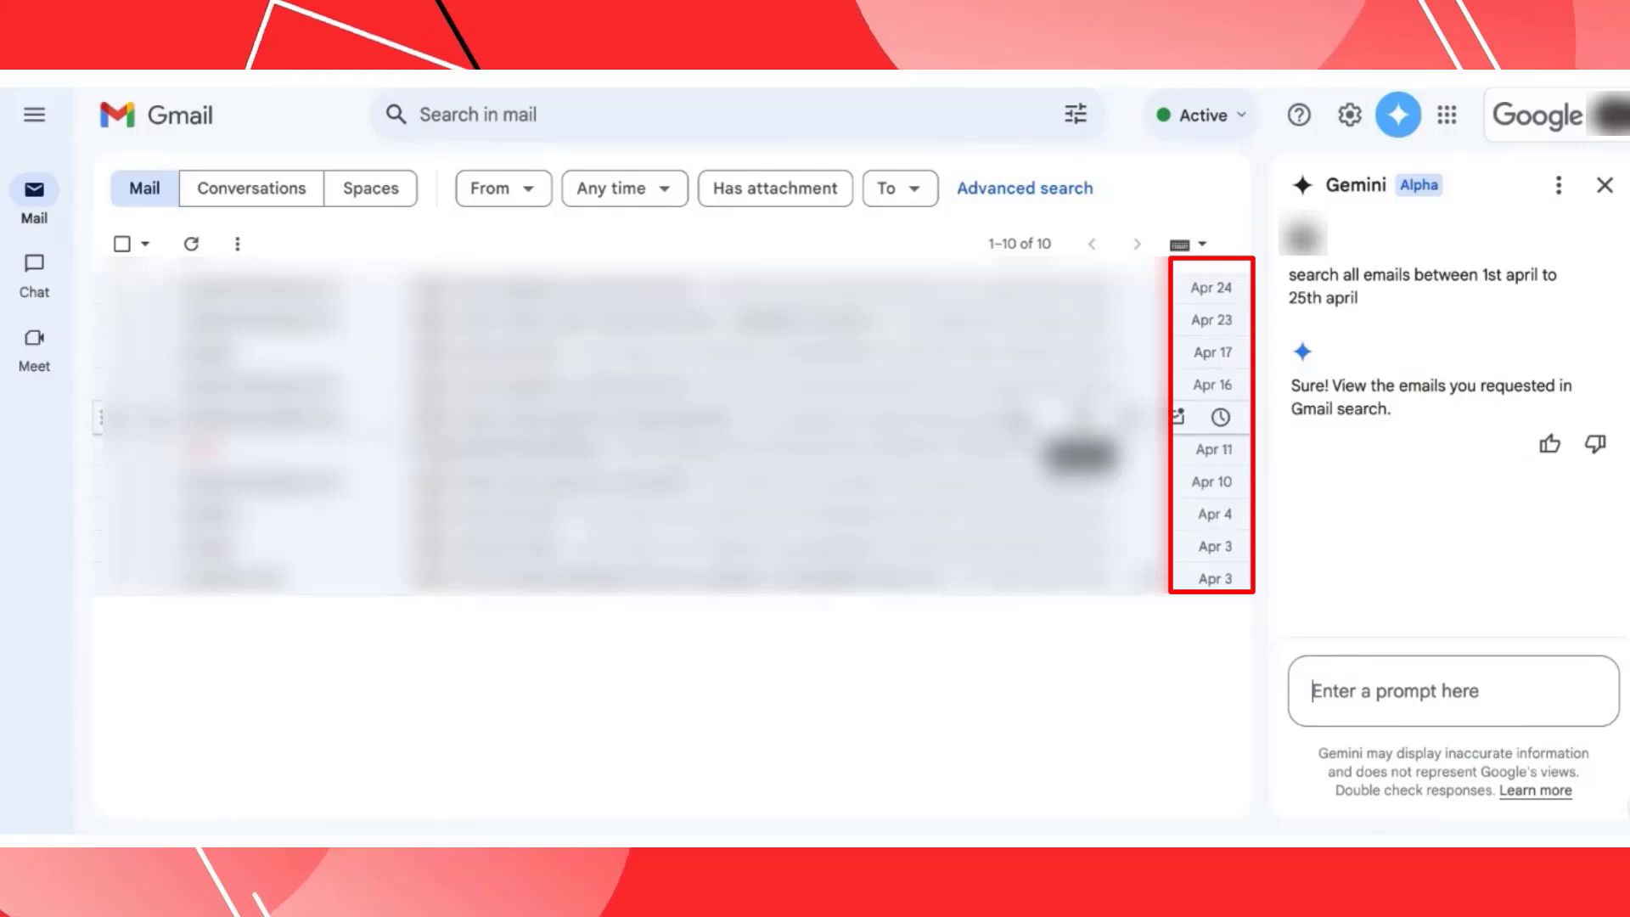
Ask Gemini to search emails from 1st to 25th April that have attachments.
drag(1359, 299, 1283, 274)
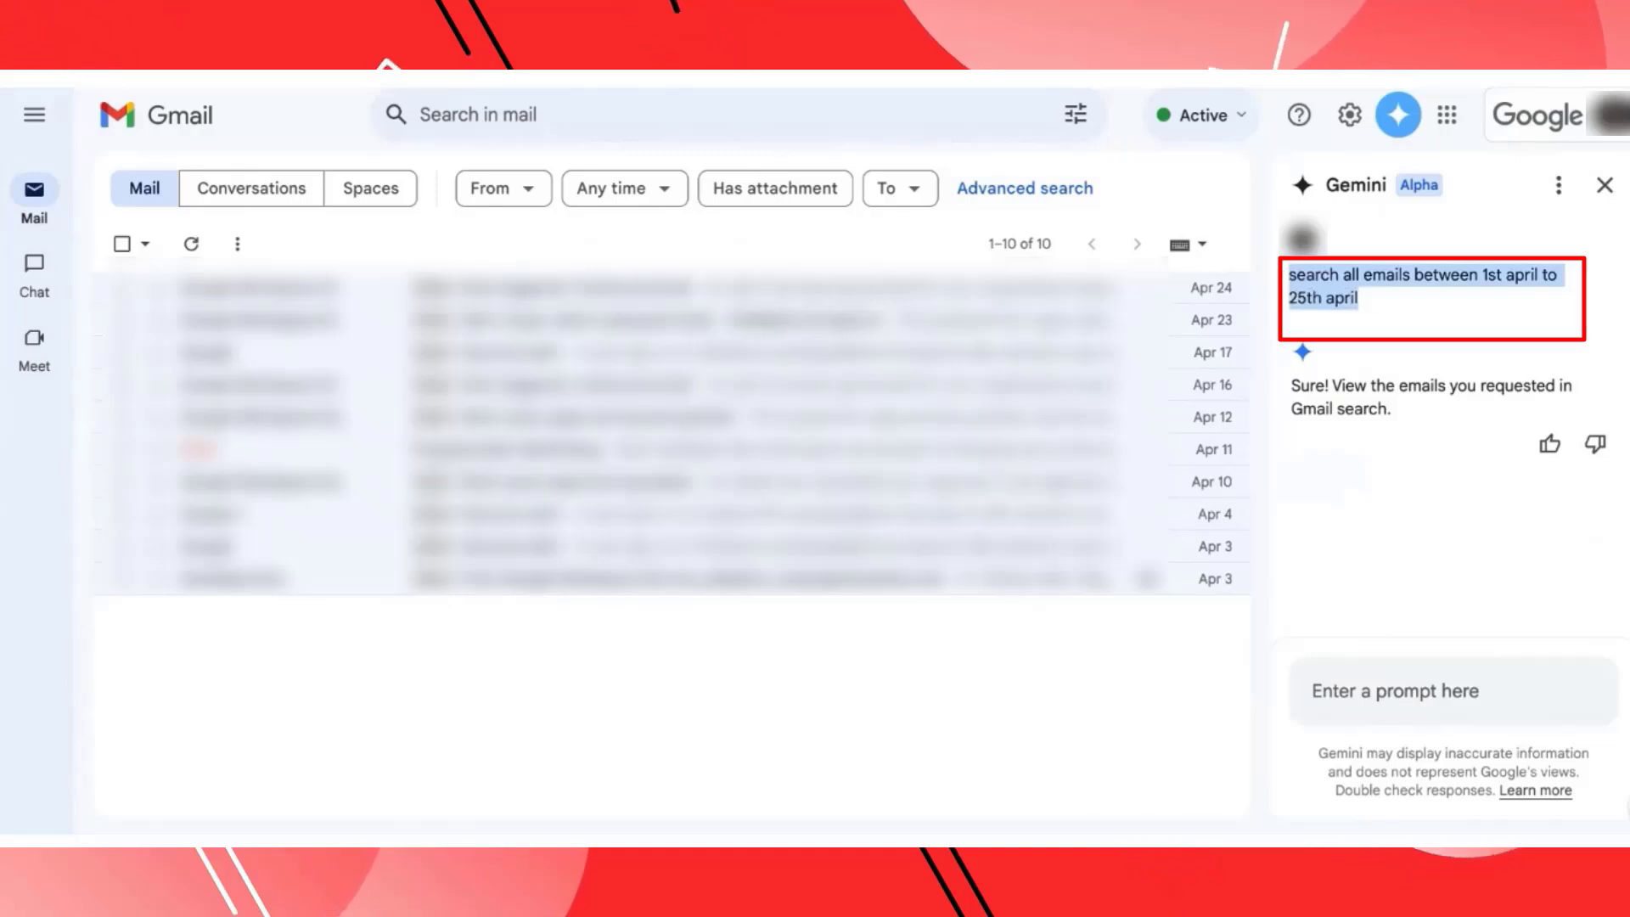
click(1385, 679)
drag(1360, 299, 1283, 283)
click(1418, 701)
text(sear)
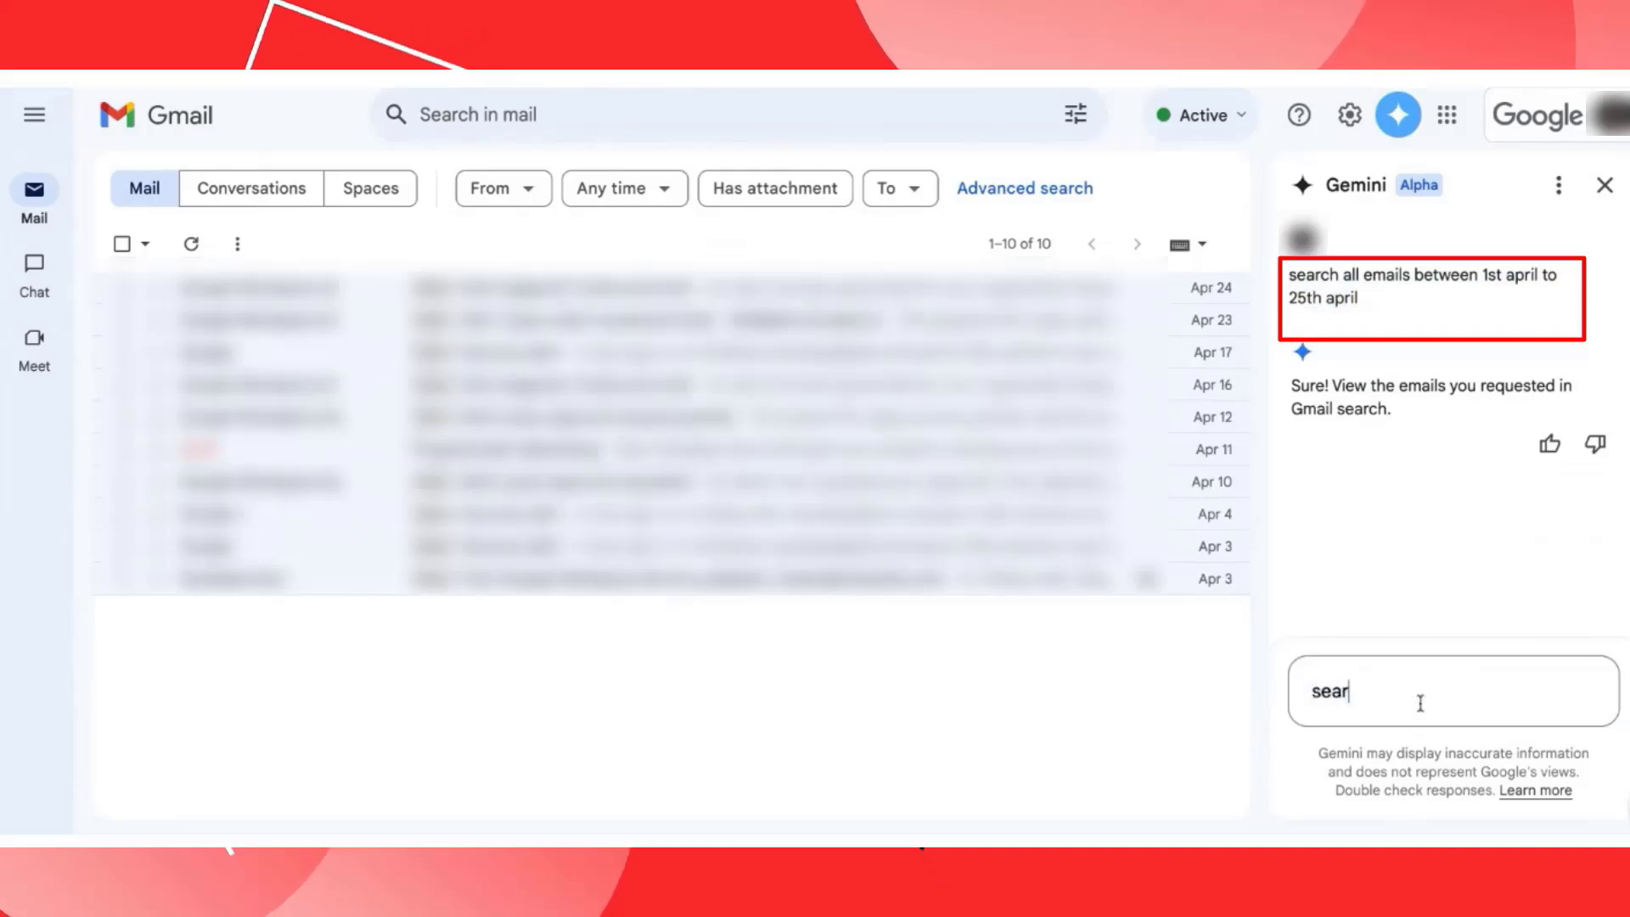
text(ch all emails between)
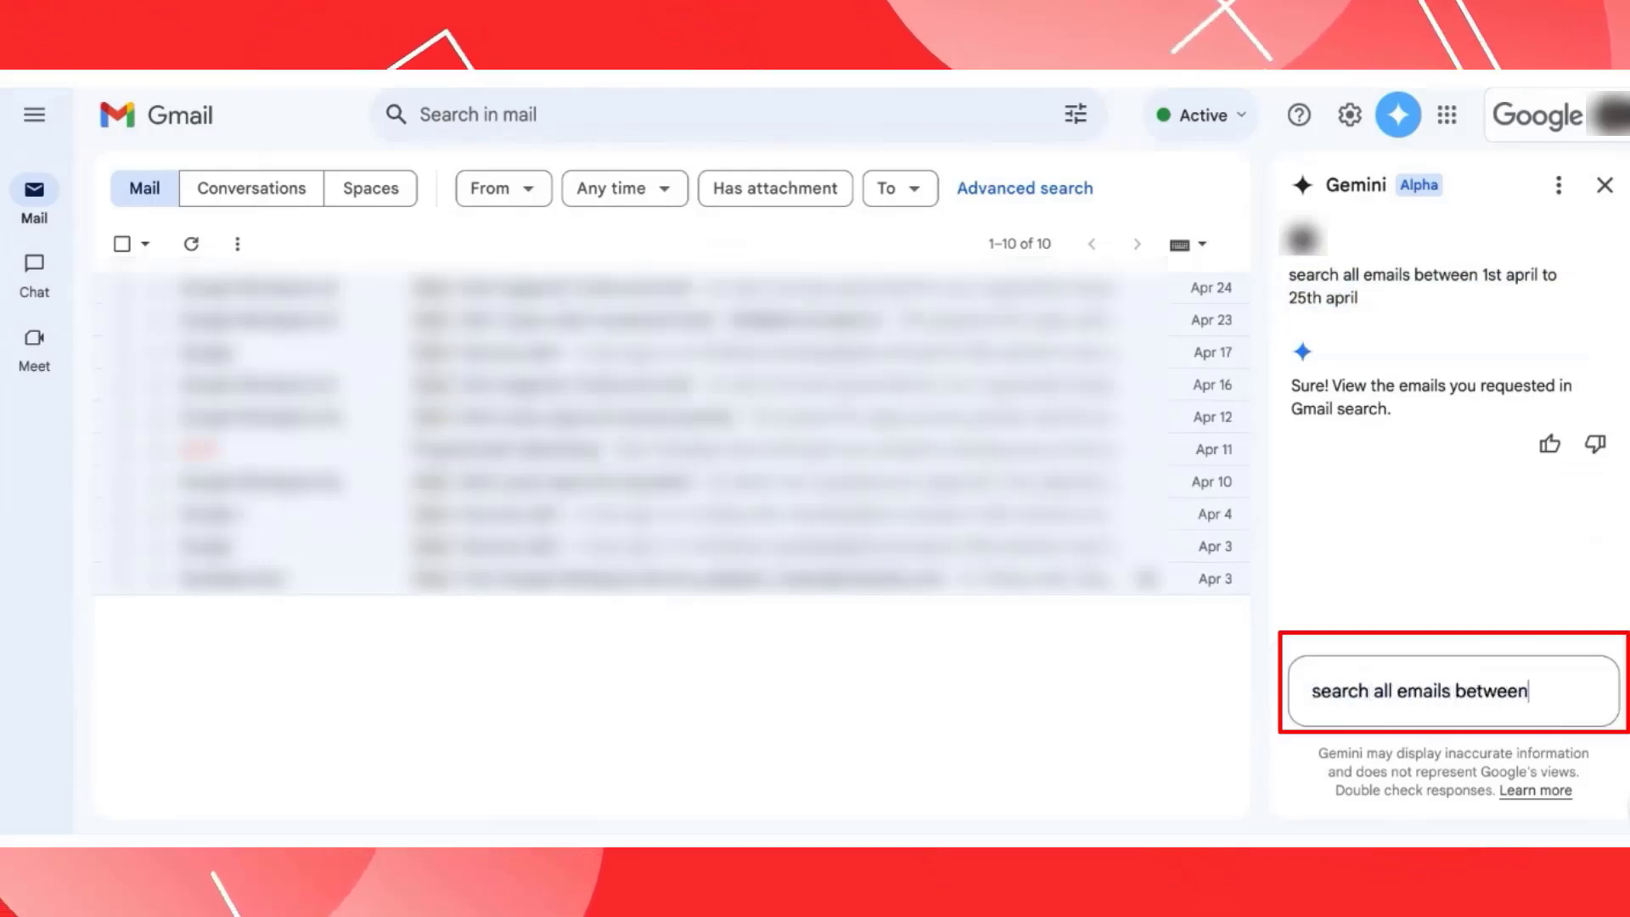
text( 1st april)
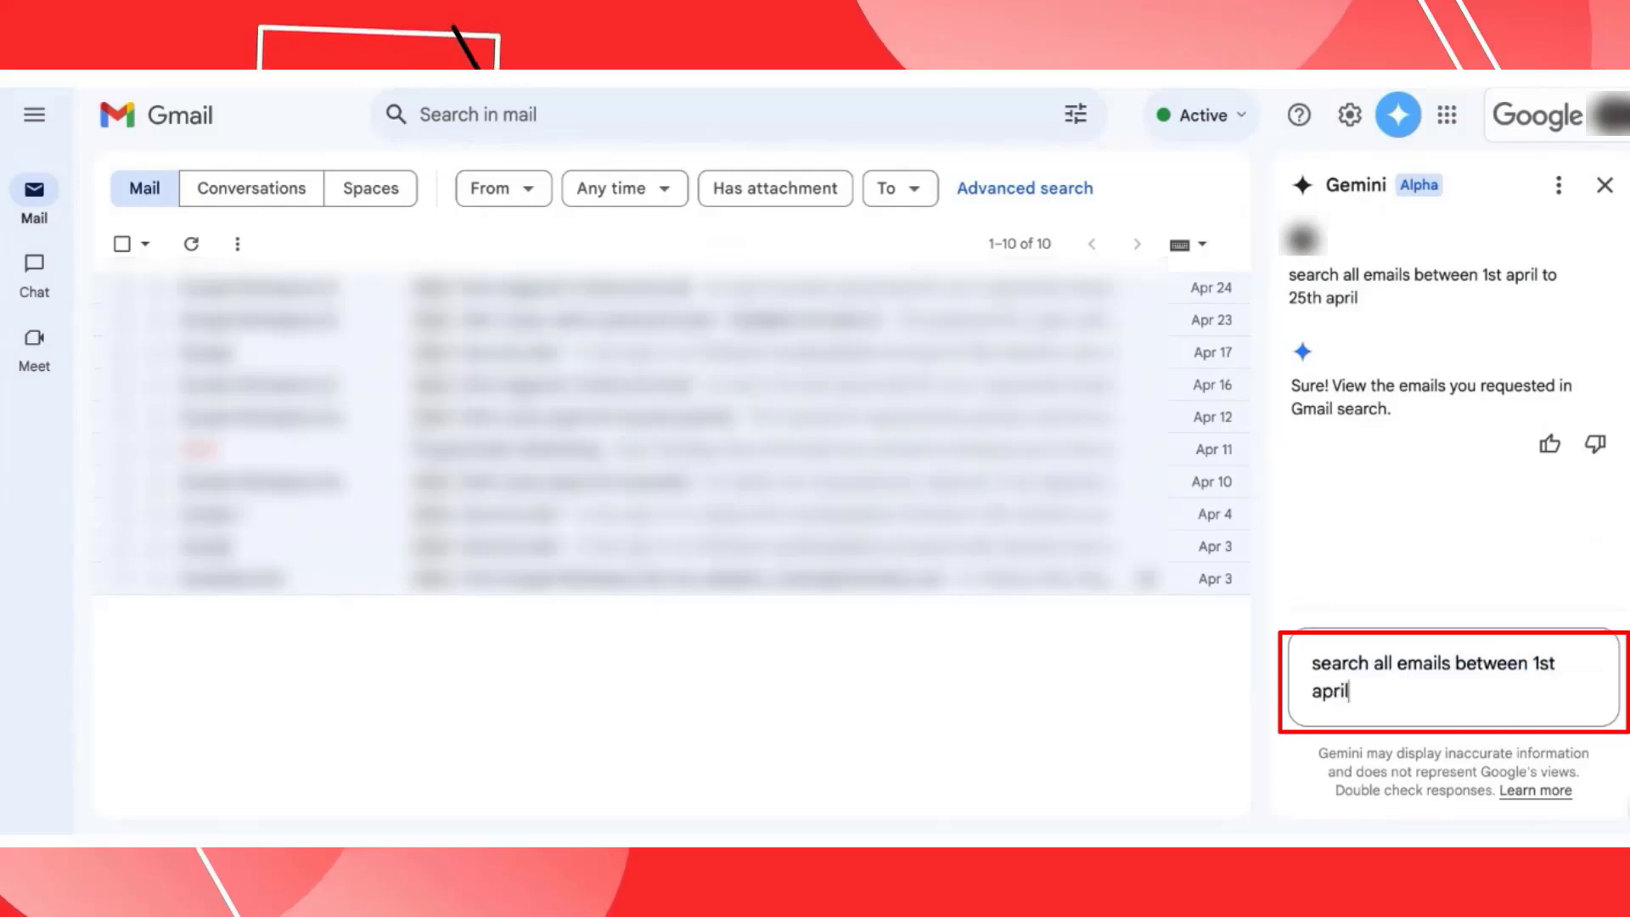
text( to 25th apr)
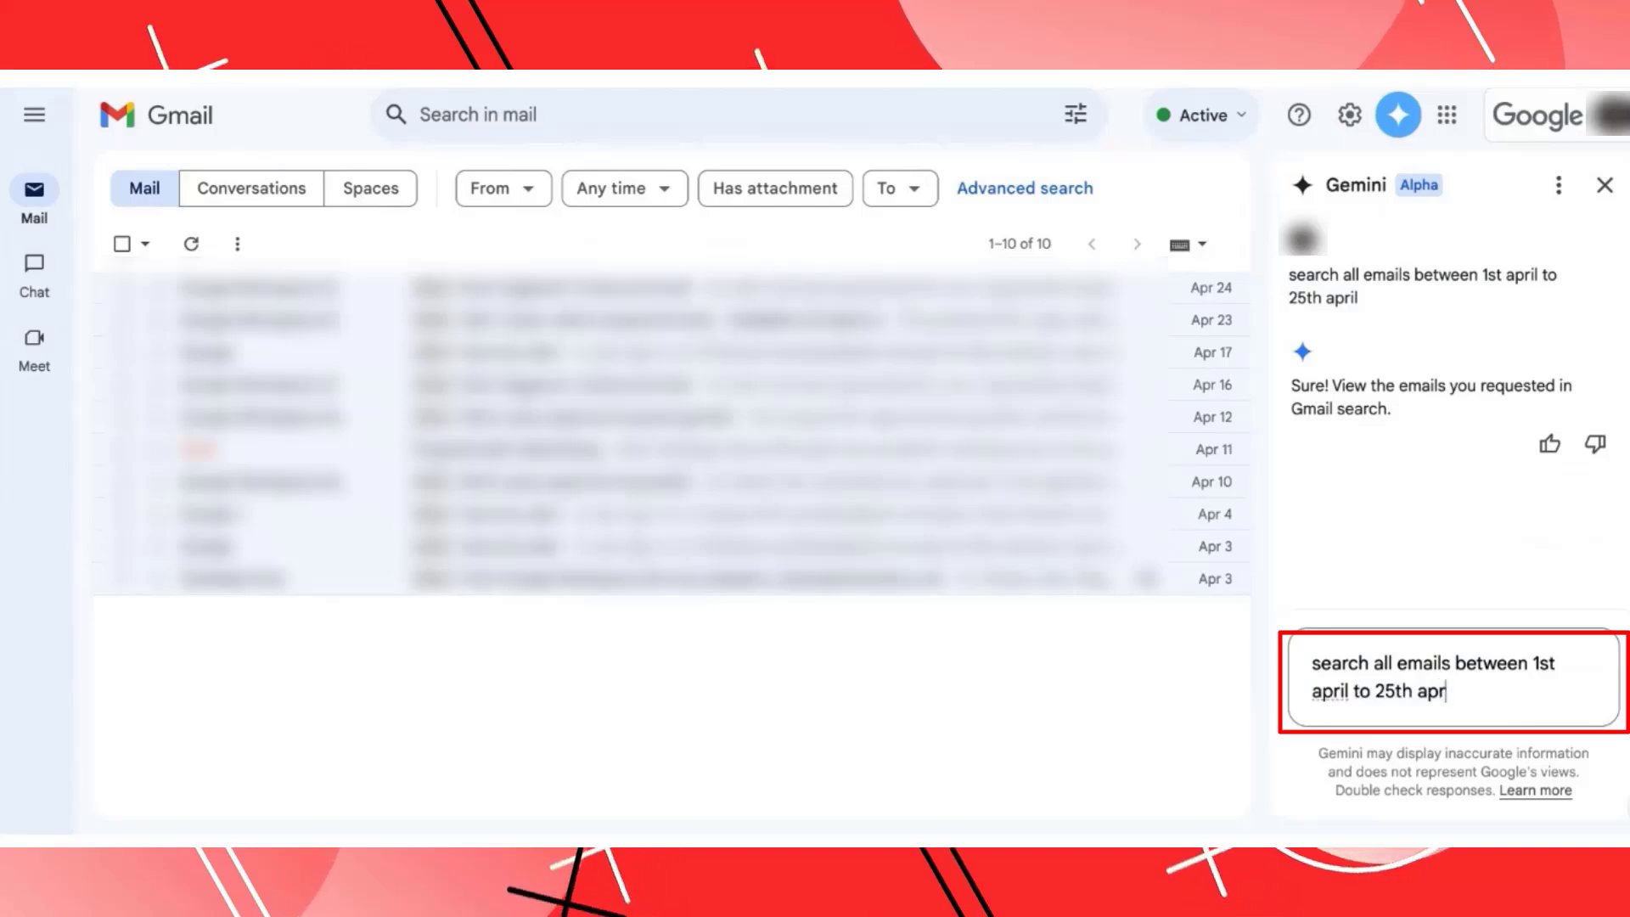
text(il with attachmet)
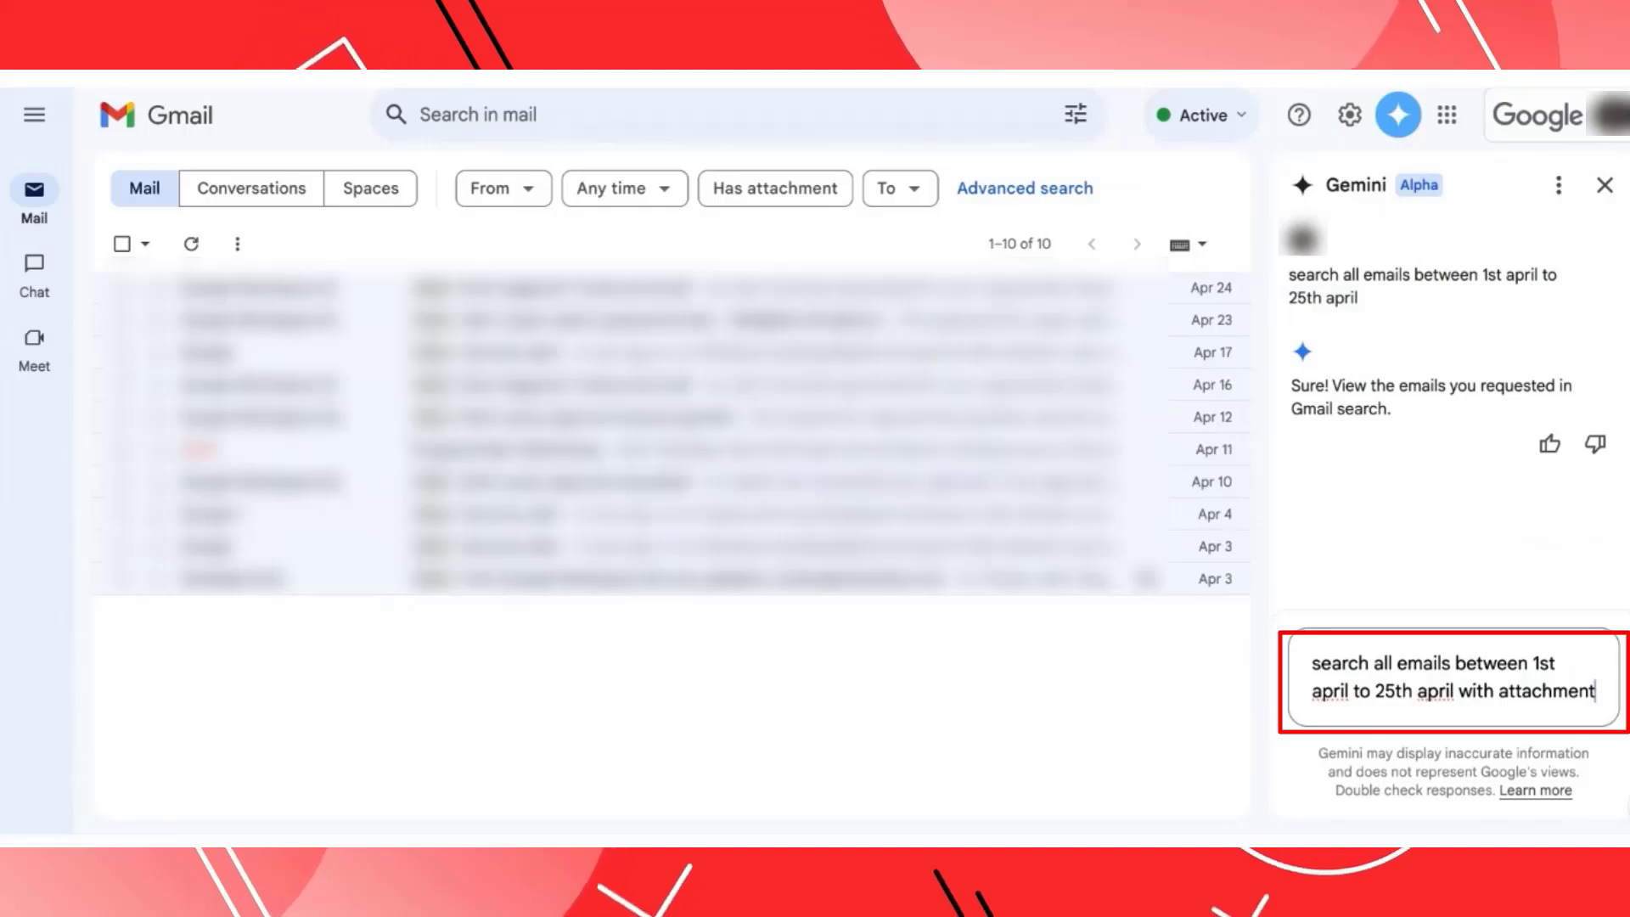
key(Return)
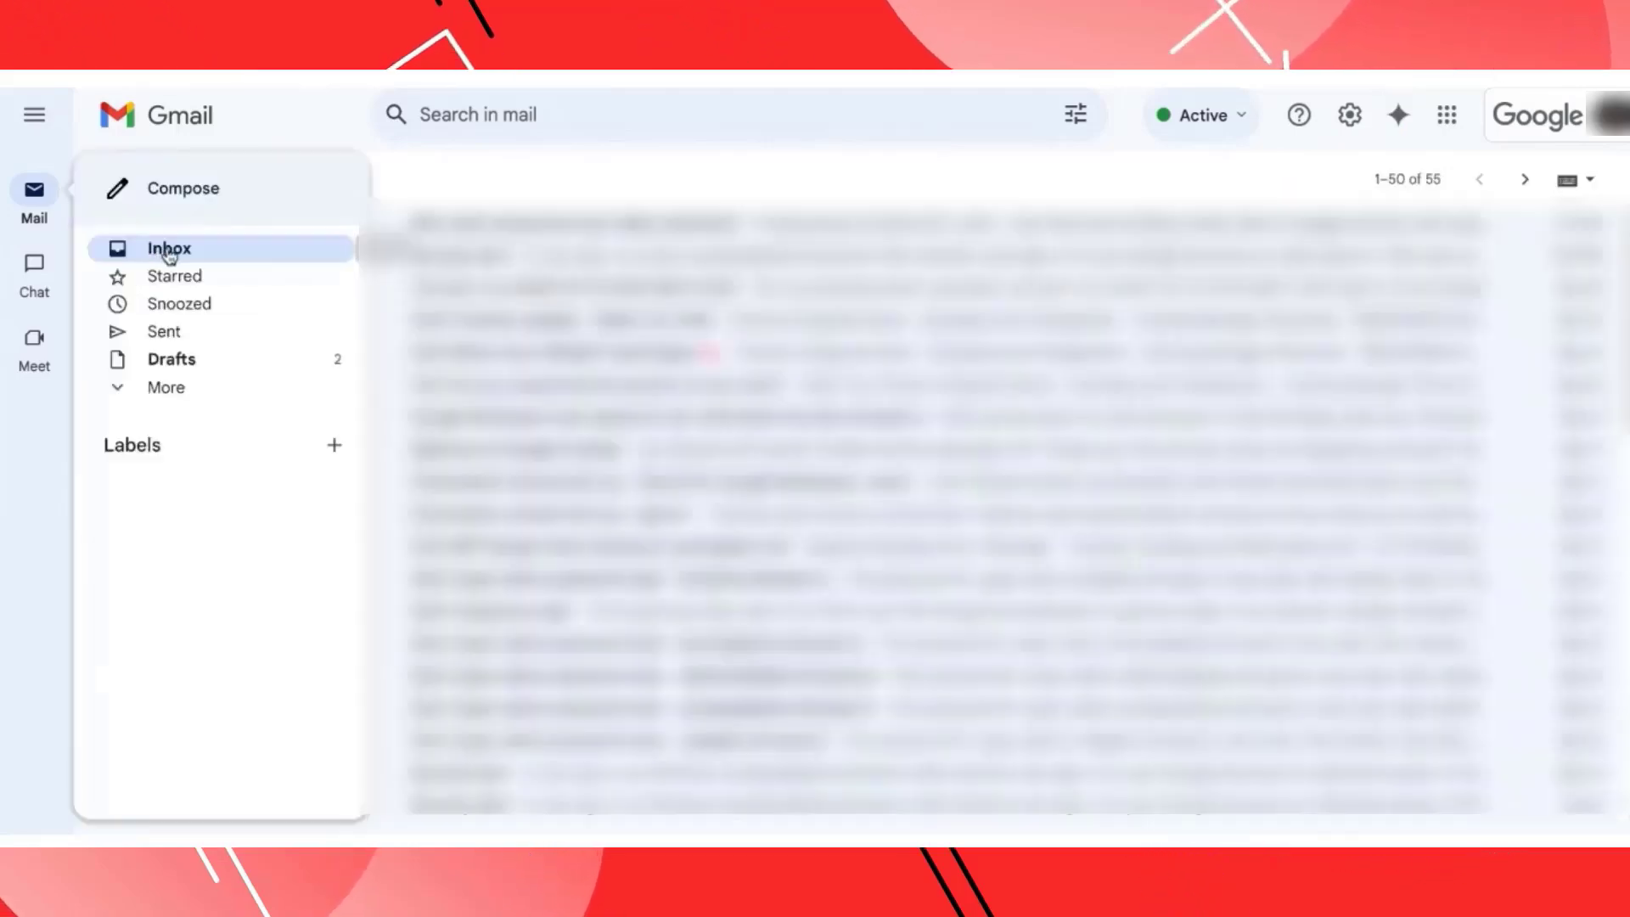
Open a blank New Message window.
click(188, 212)
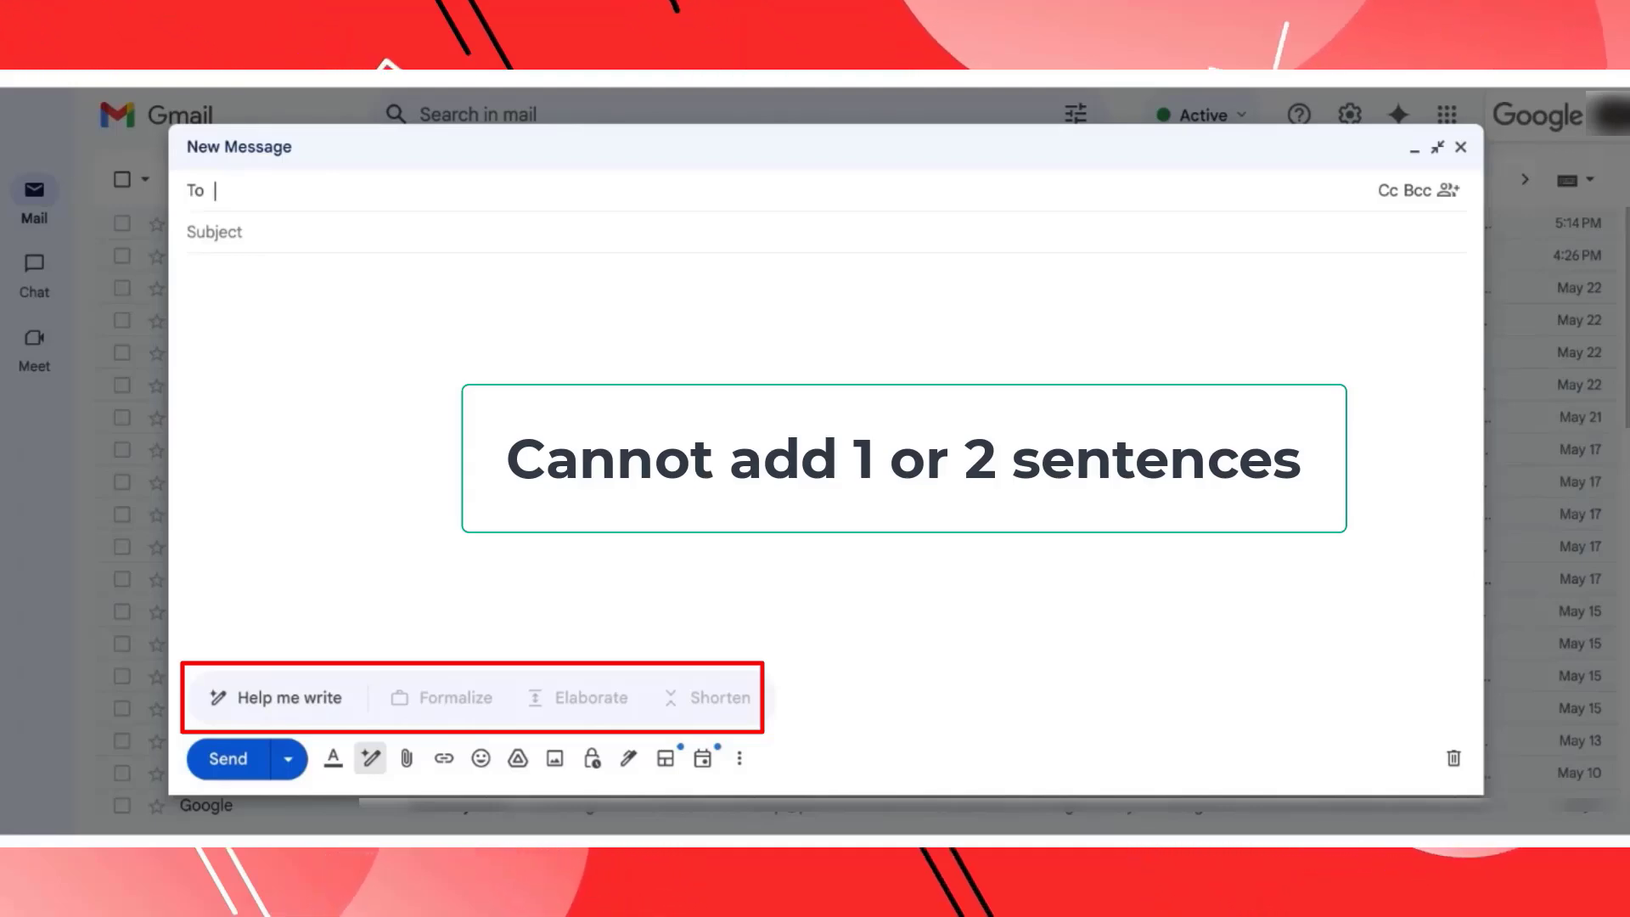
Generate a Help me write draft for 'draft a 7 days training plan for the new product launch'.
click(282, 704)
text(draft a 7 days training plan for)
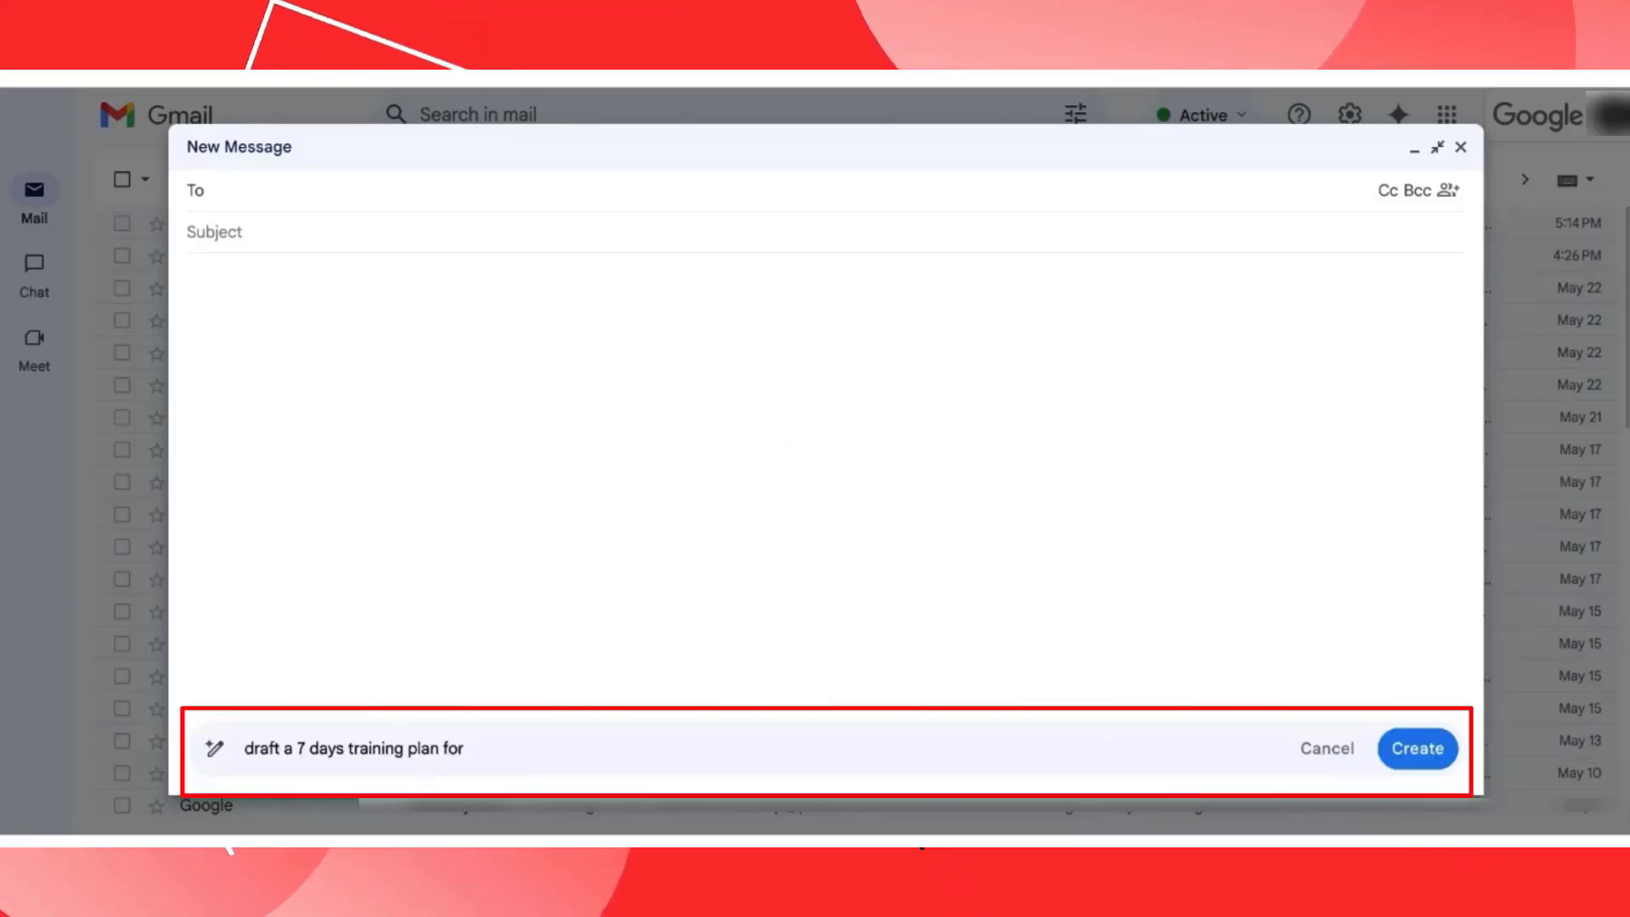
text( the new product )
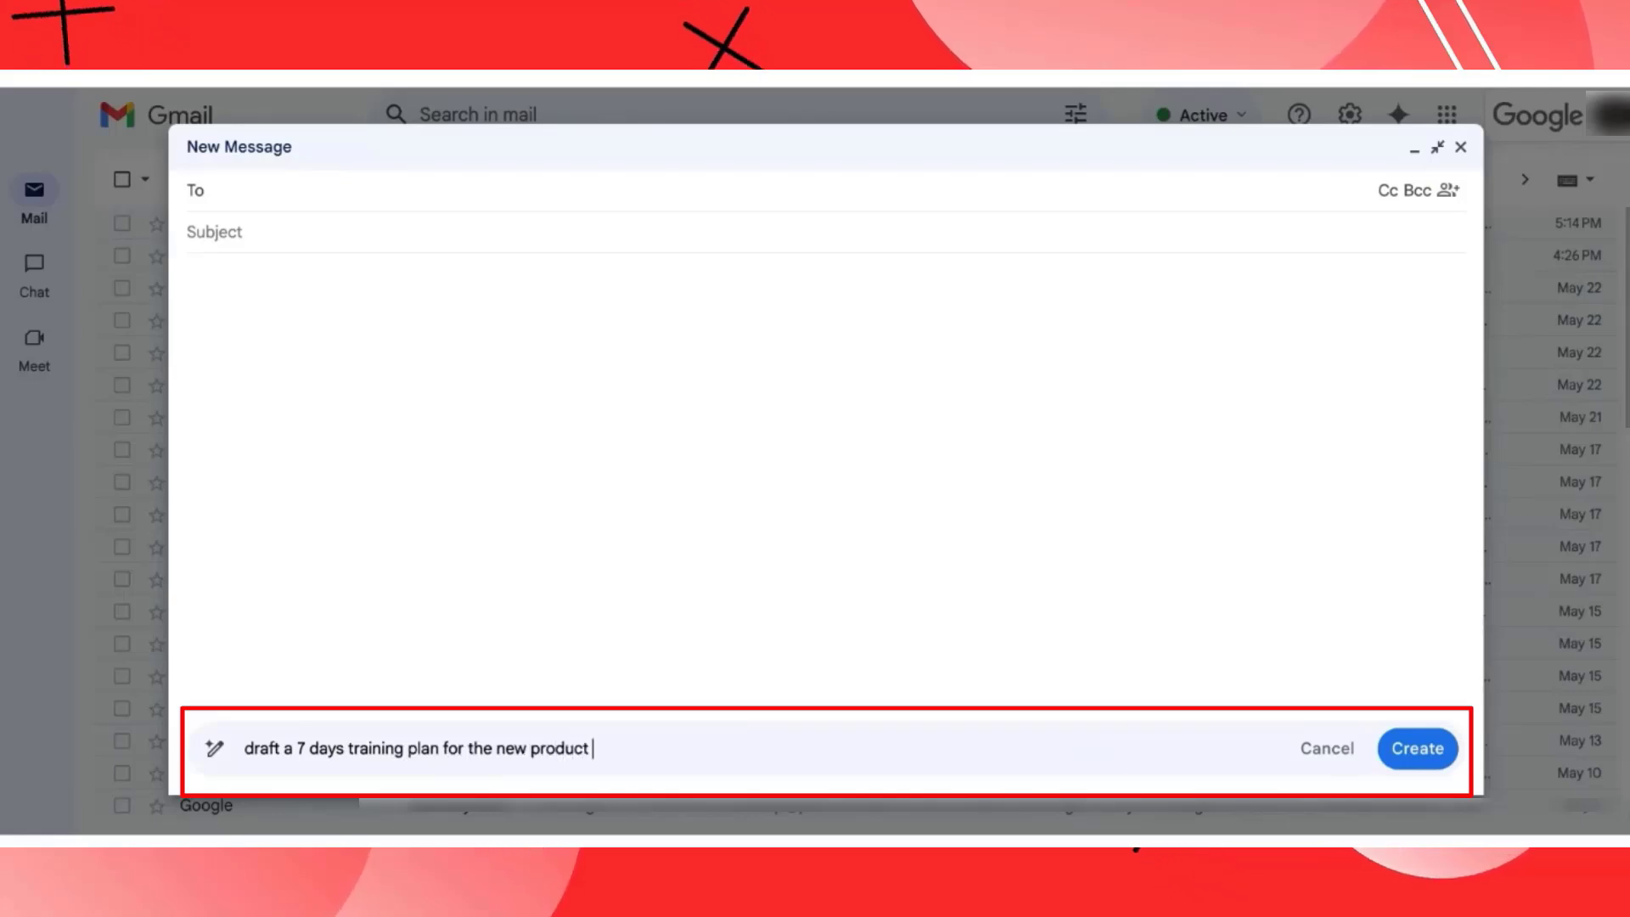
text(launch)
click(1416, 748)
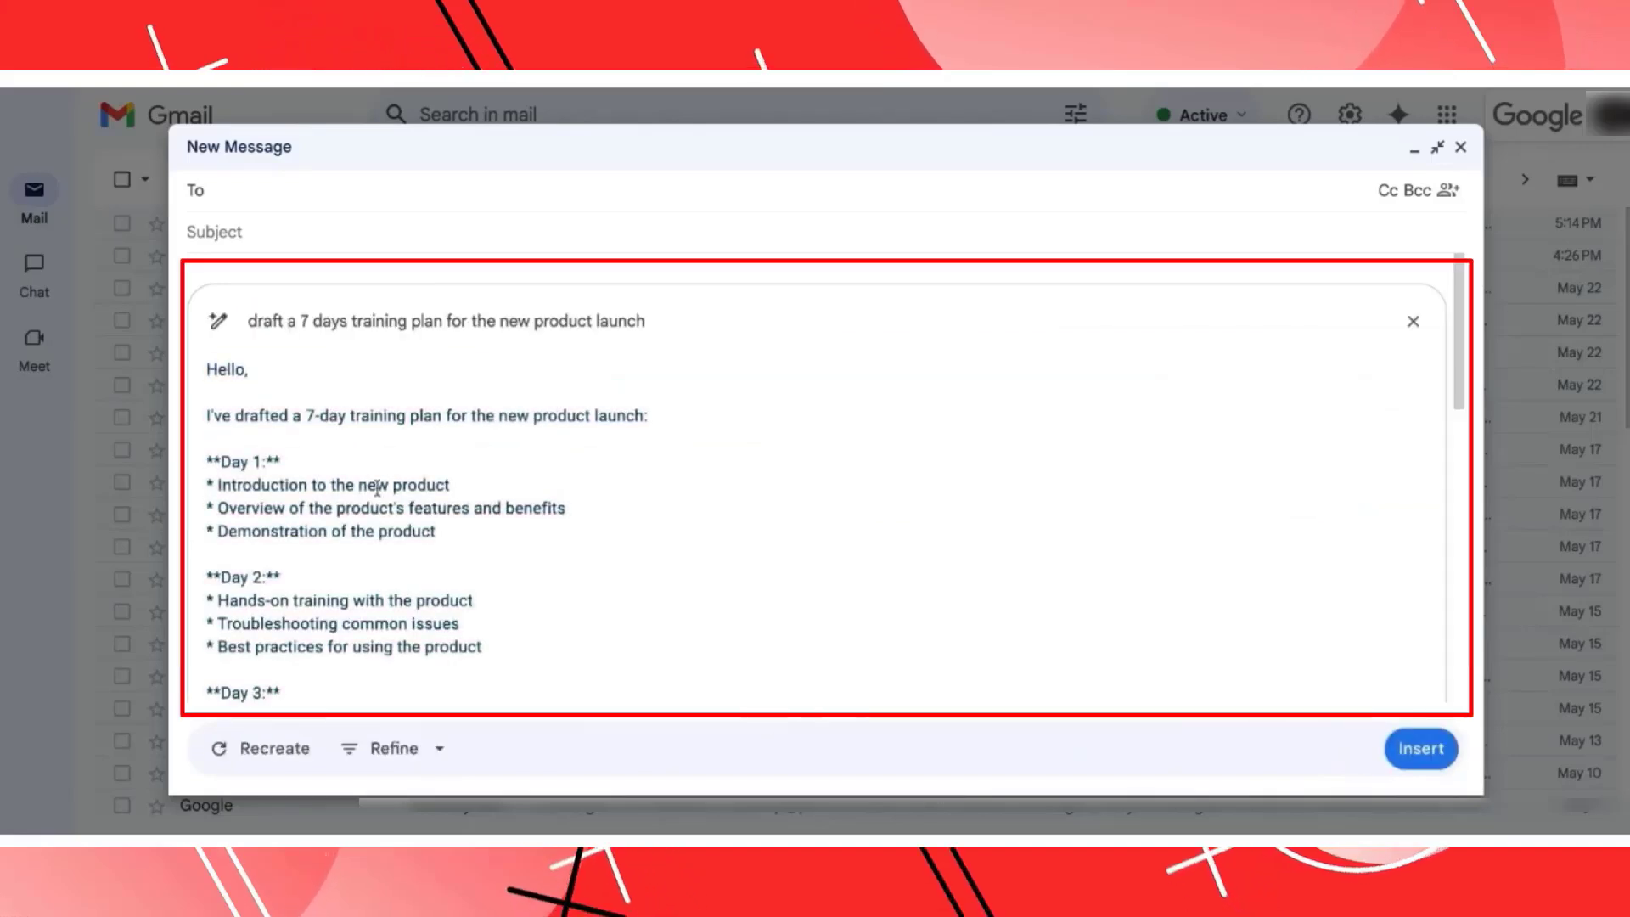
Review the generated 7-day training plan, leave it unrefined, and insert it into the New Message body.
scroll(544, 501, down, 2)
scroll(544, 499, down, 3)
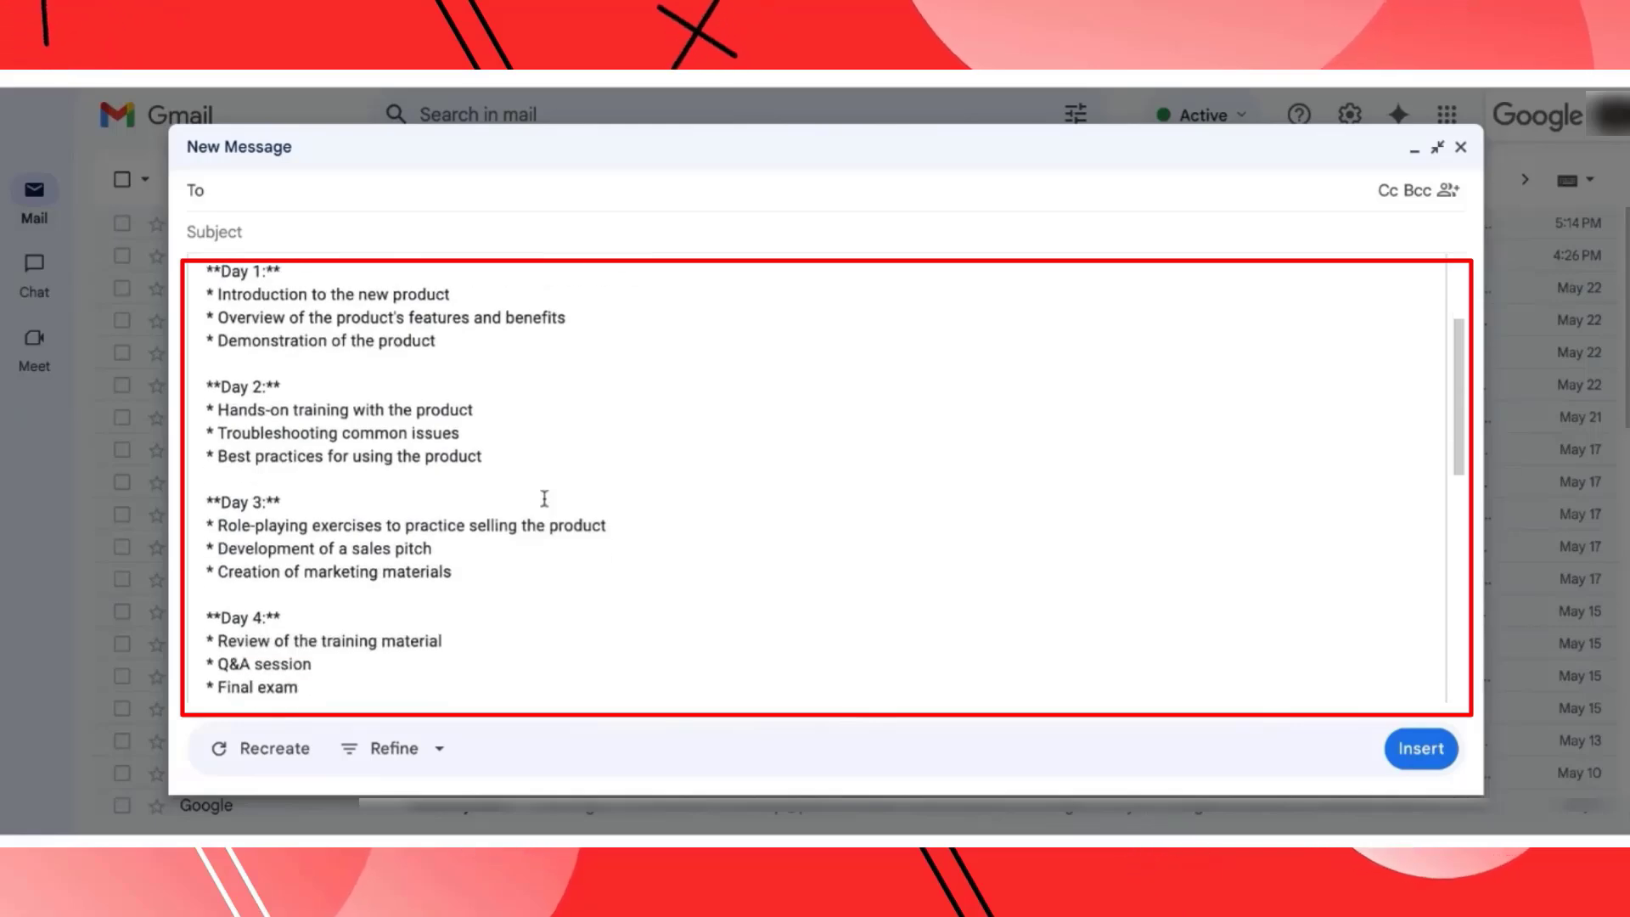
scroll(544, 498, down, 4)
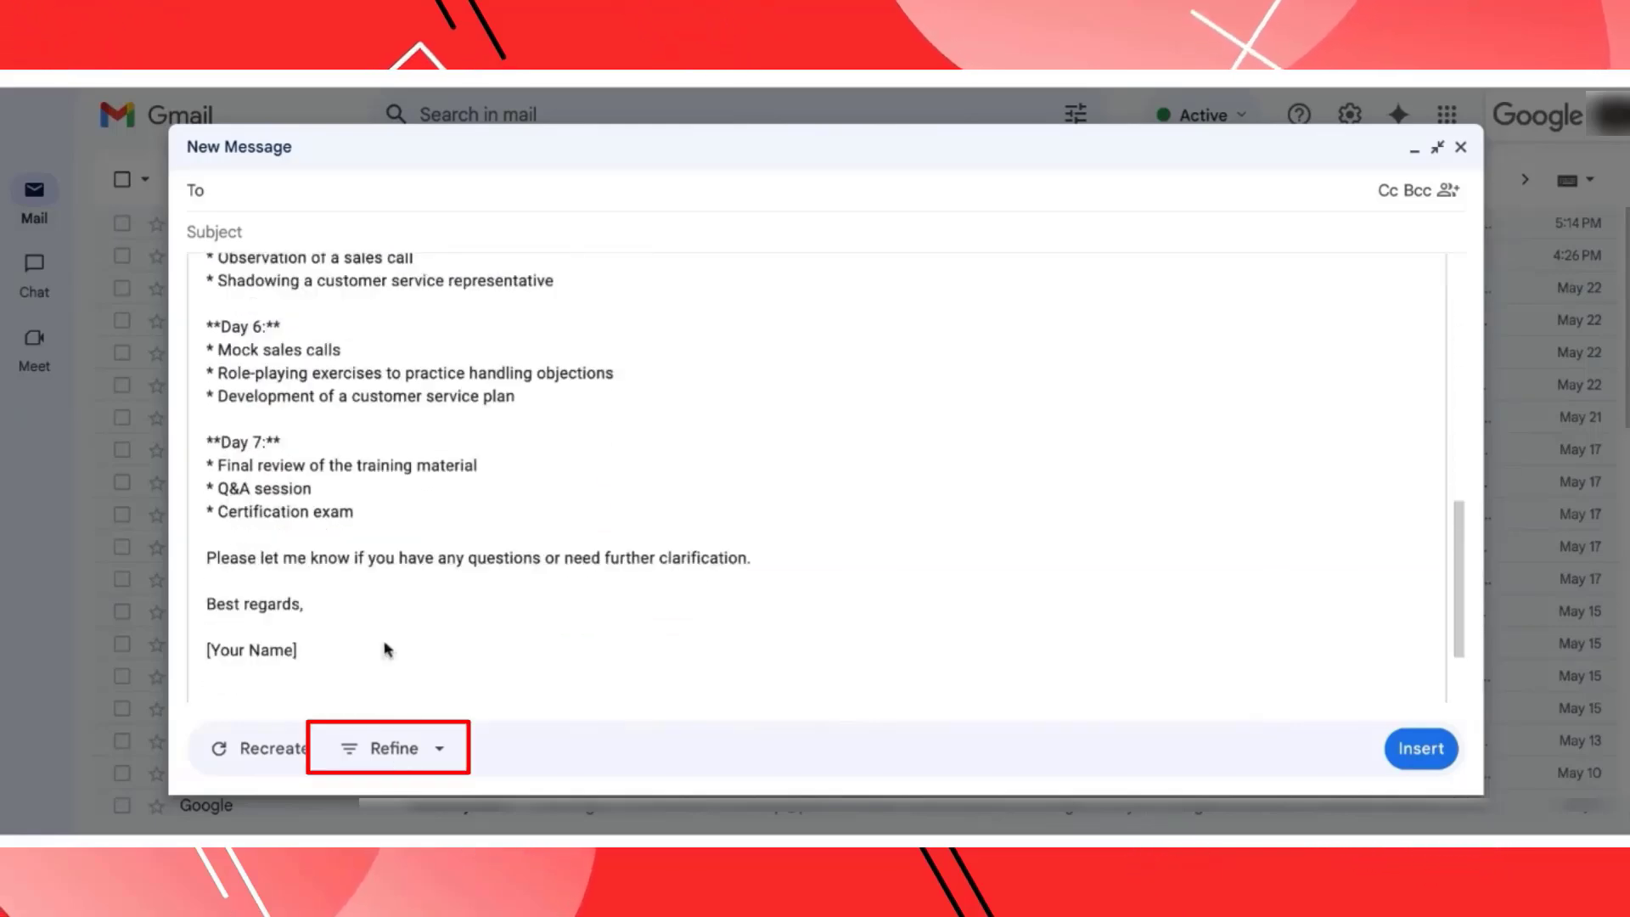
click(441, 758)
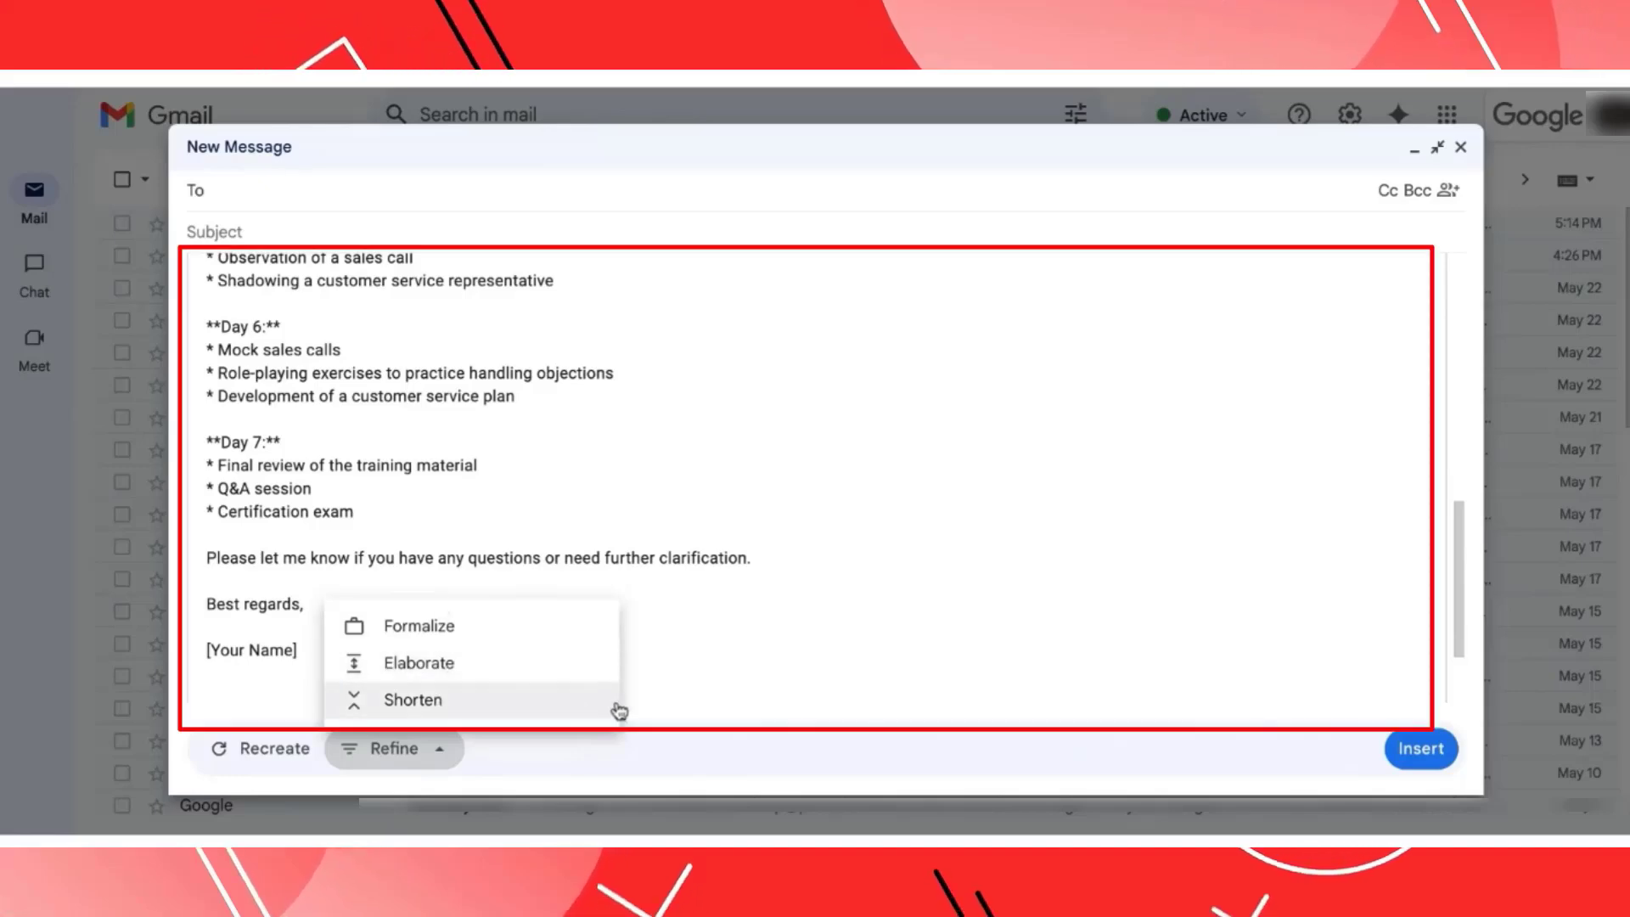
click(672, 769)
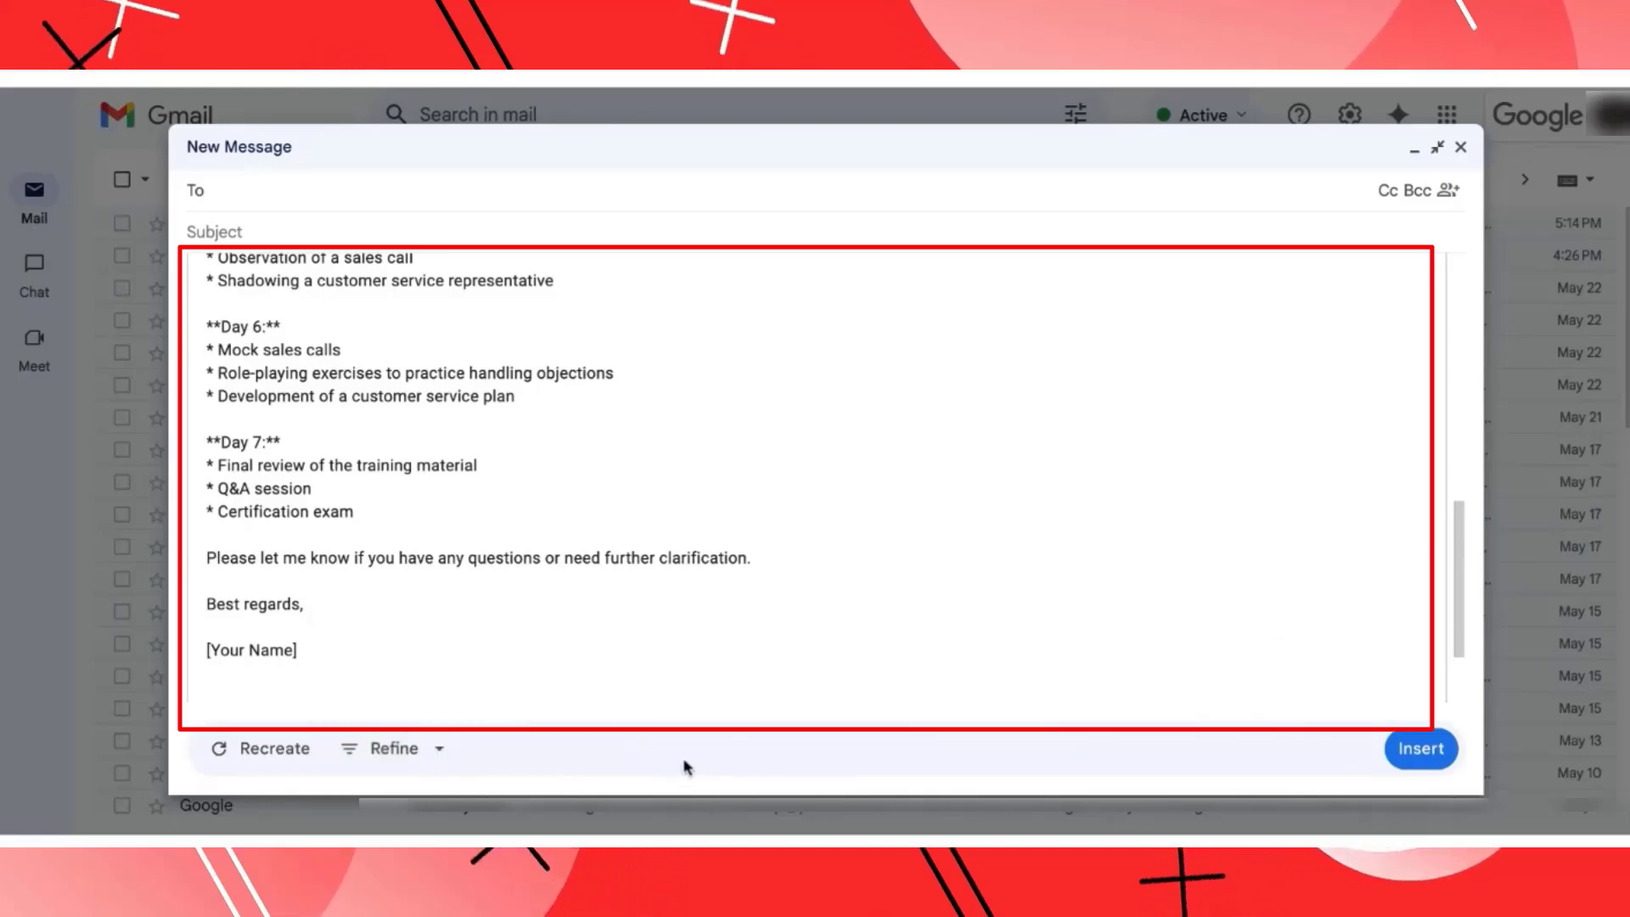
click(1425, 751)
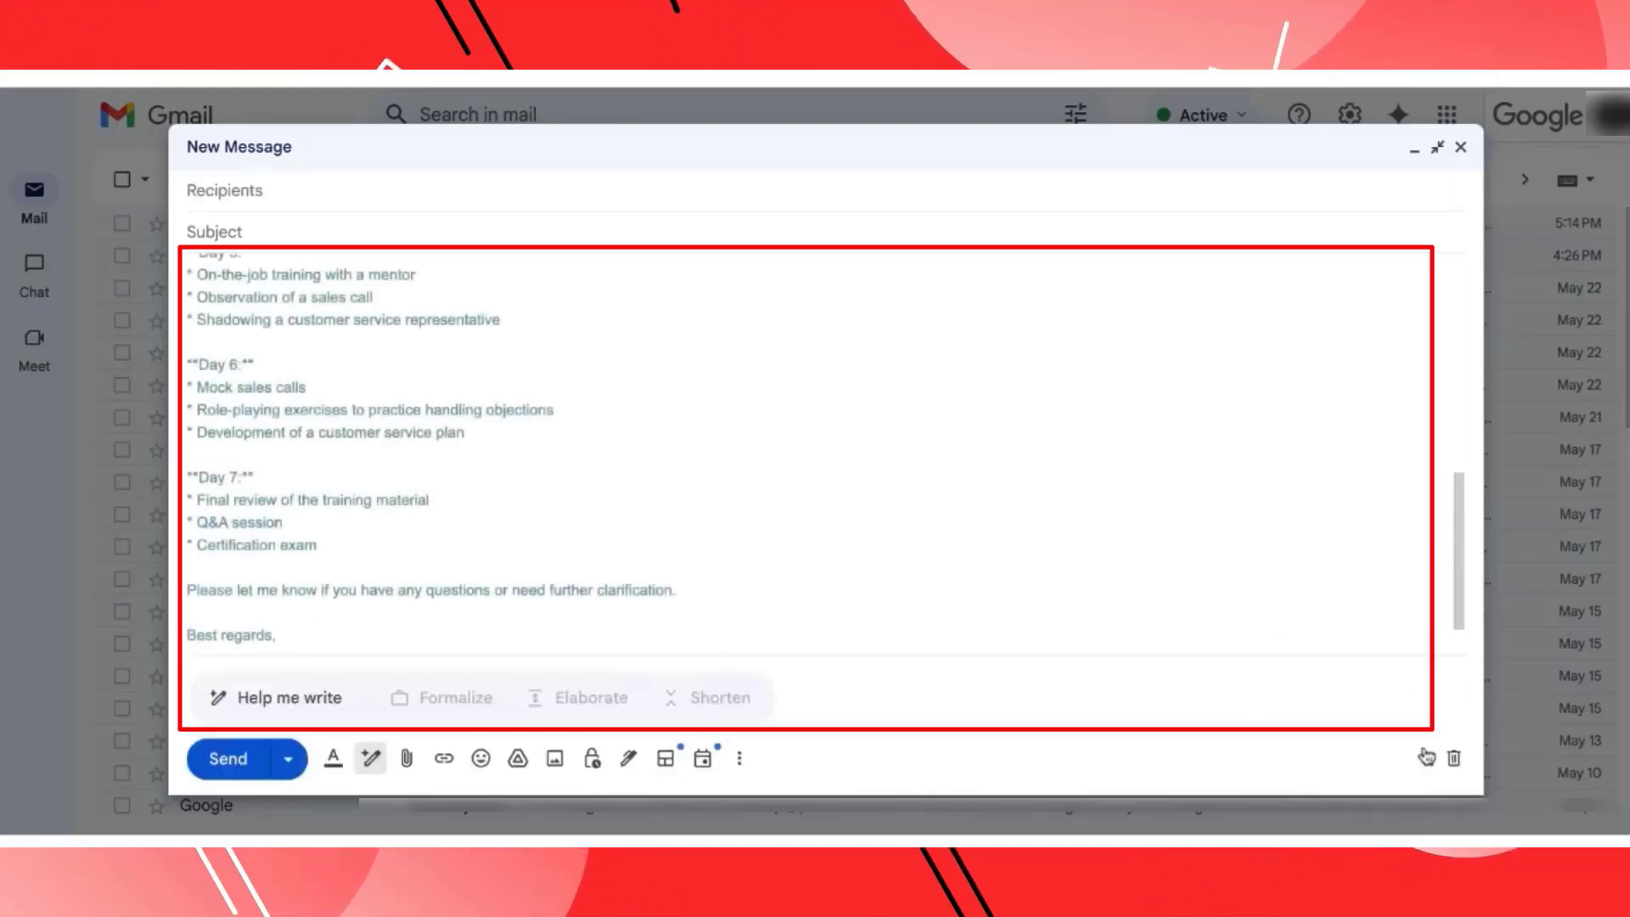
scroll(1076, 469, down, 2)
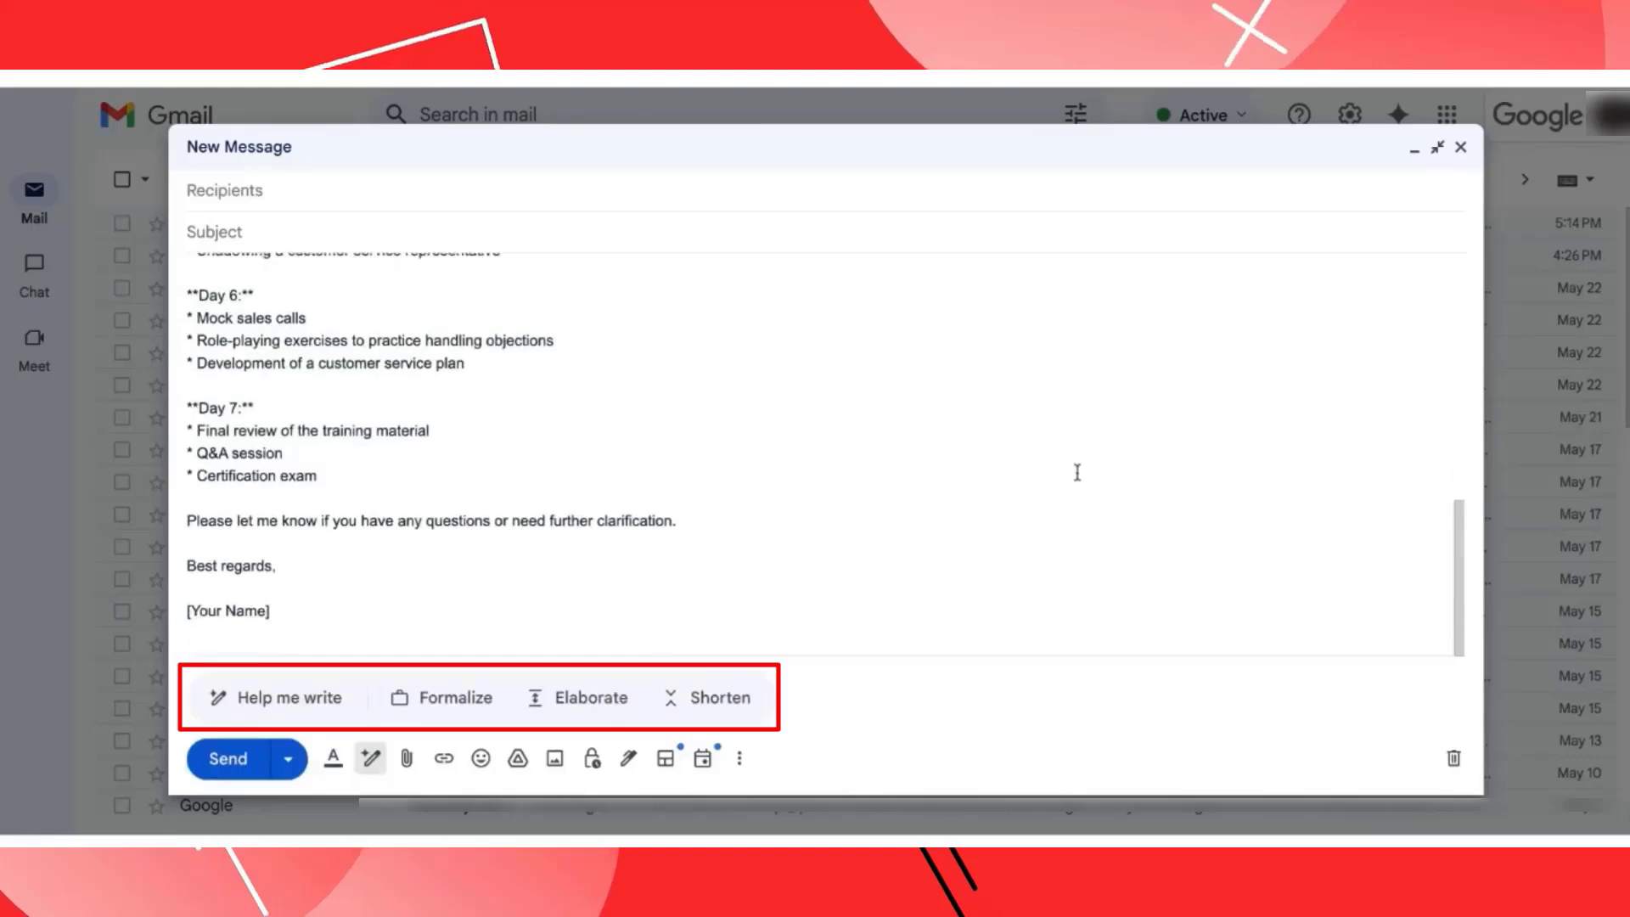
scroll(1076, 469, up, 10)
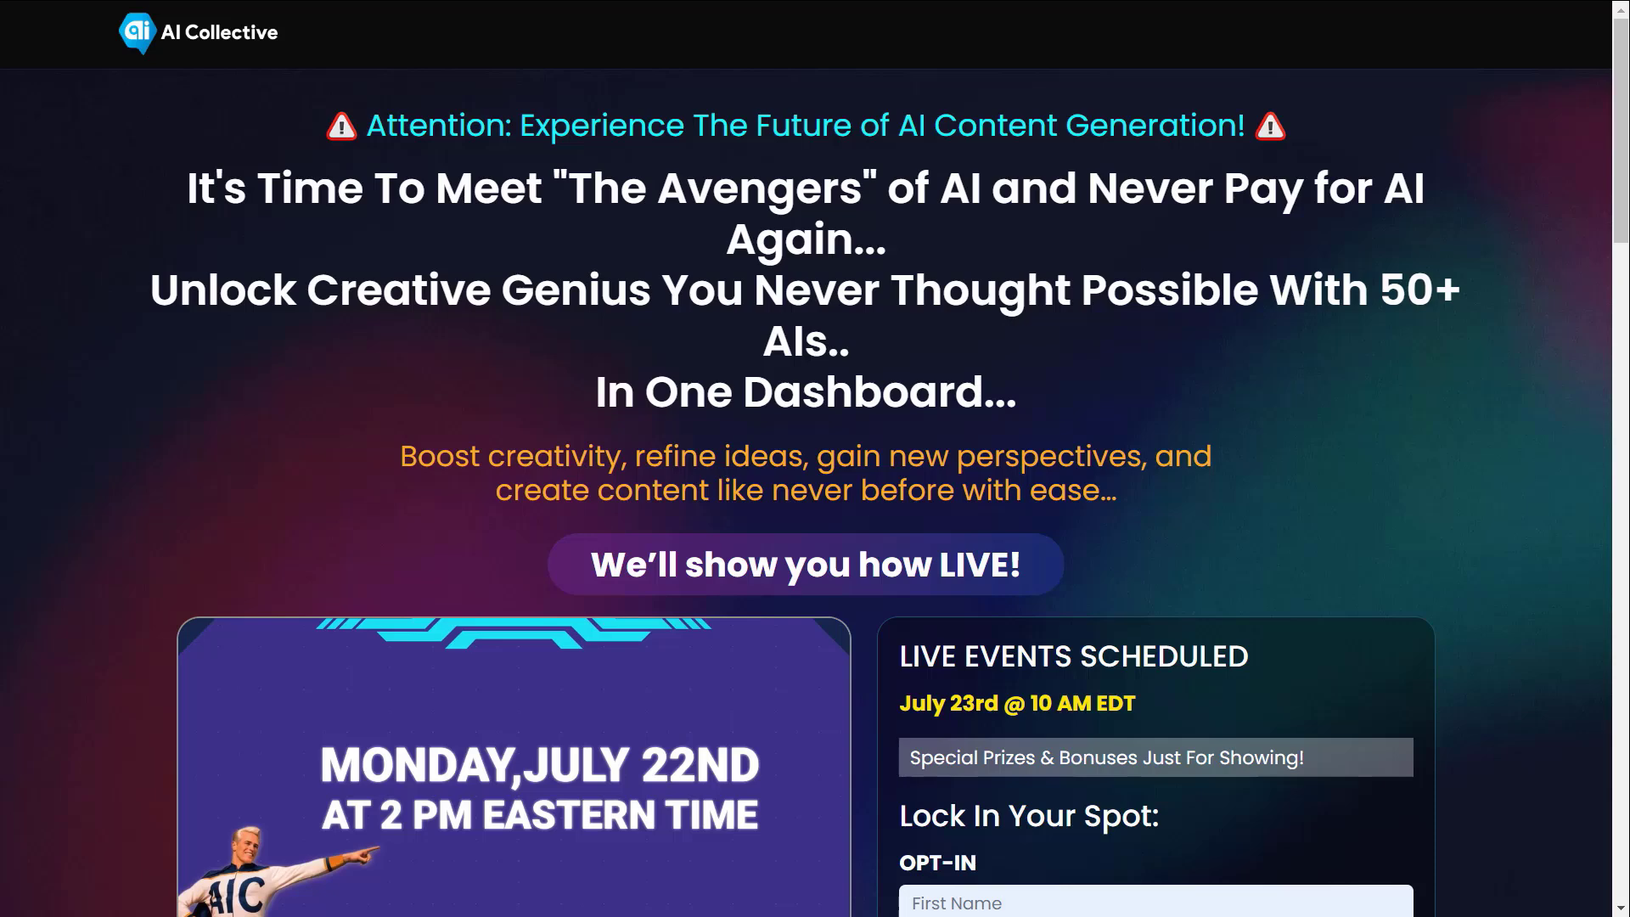
Scroll down through the AI Collective page toward its list of available AI models.
scroll(807, 492, down, 10)
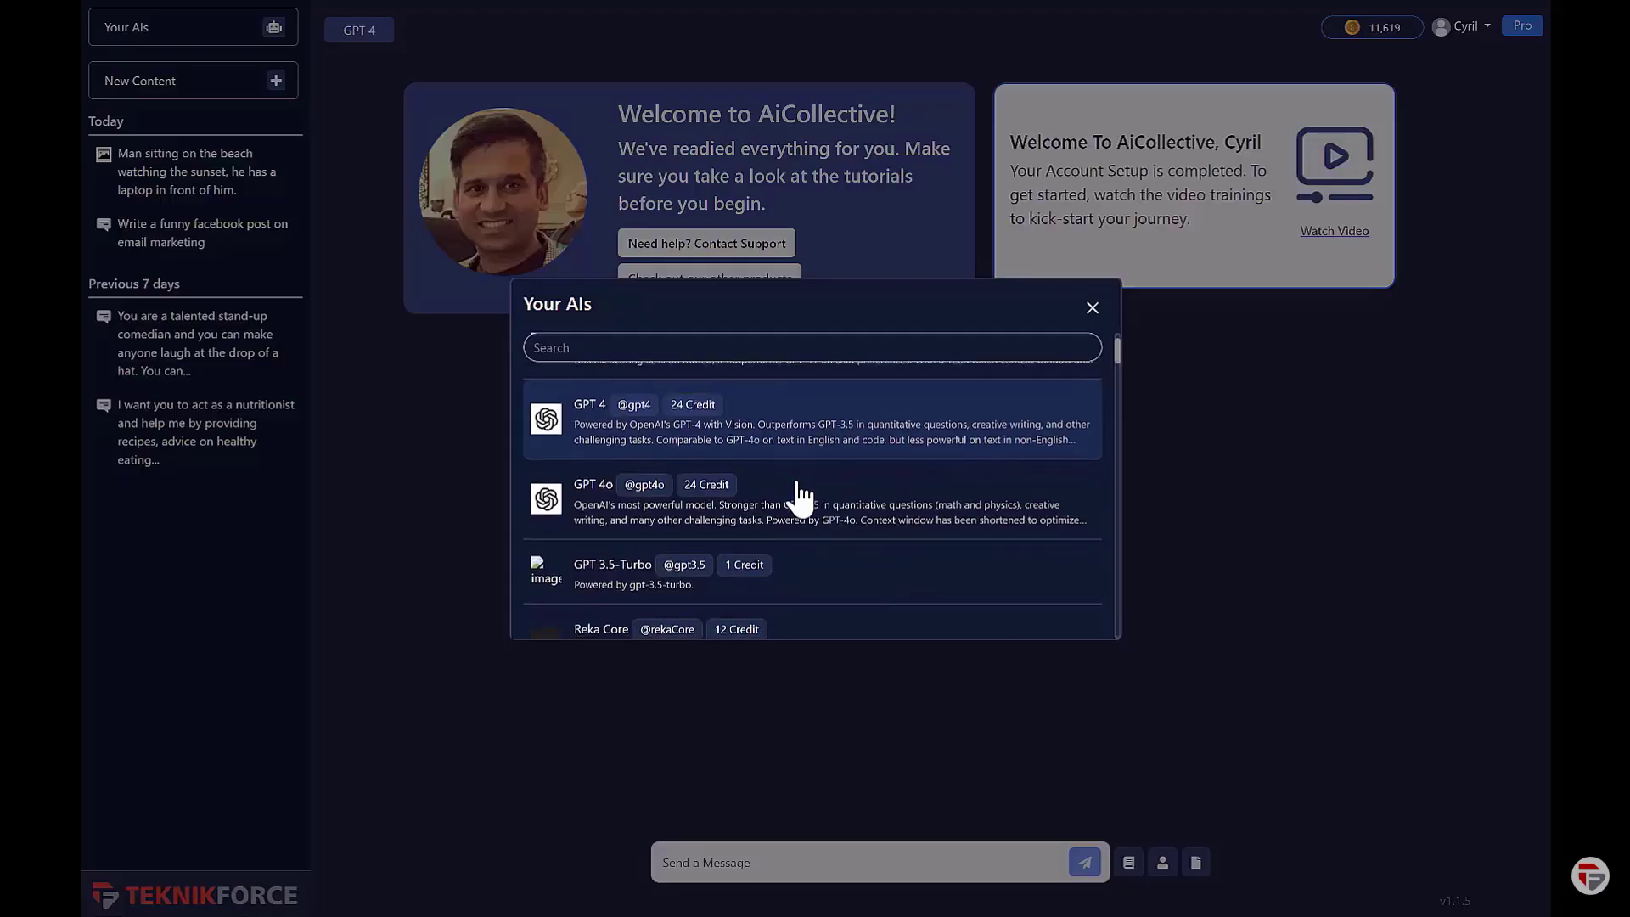
scroll(800, 492, down, 2)
scroll(801, 499, down, 5)
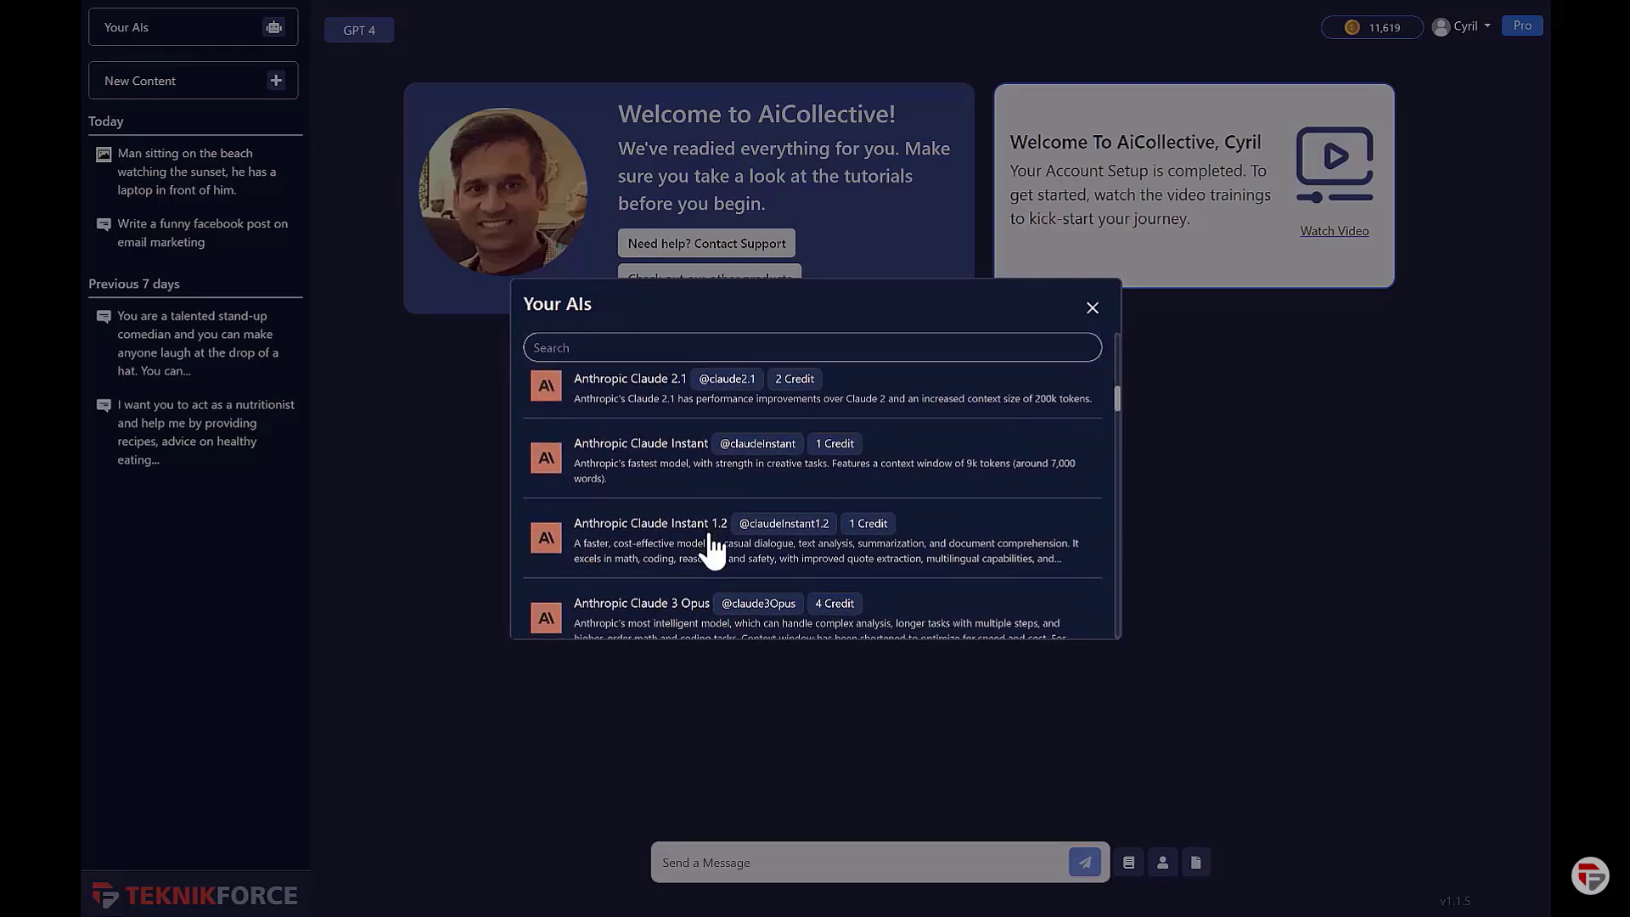
Scroll through the Your AIs model list to reach GPT 4o Mini.
scroll(713, 550, down, 3)
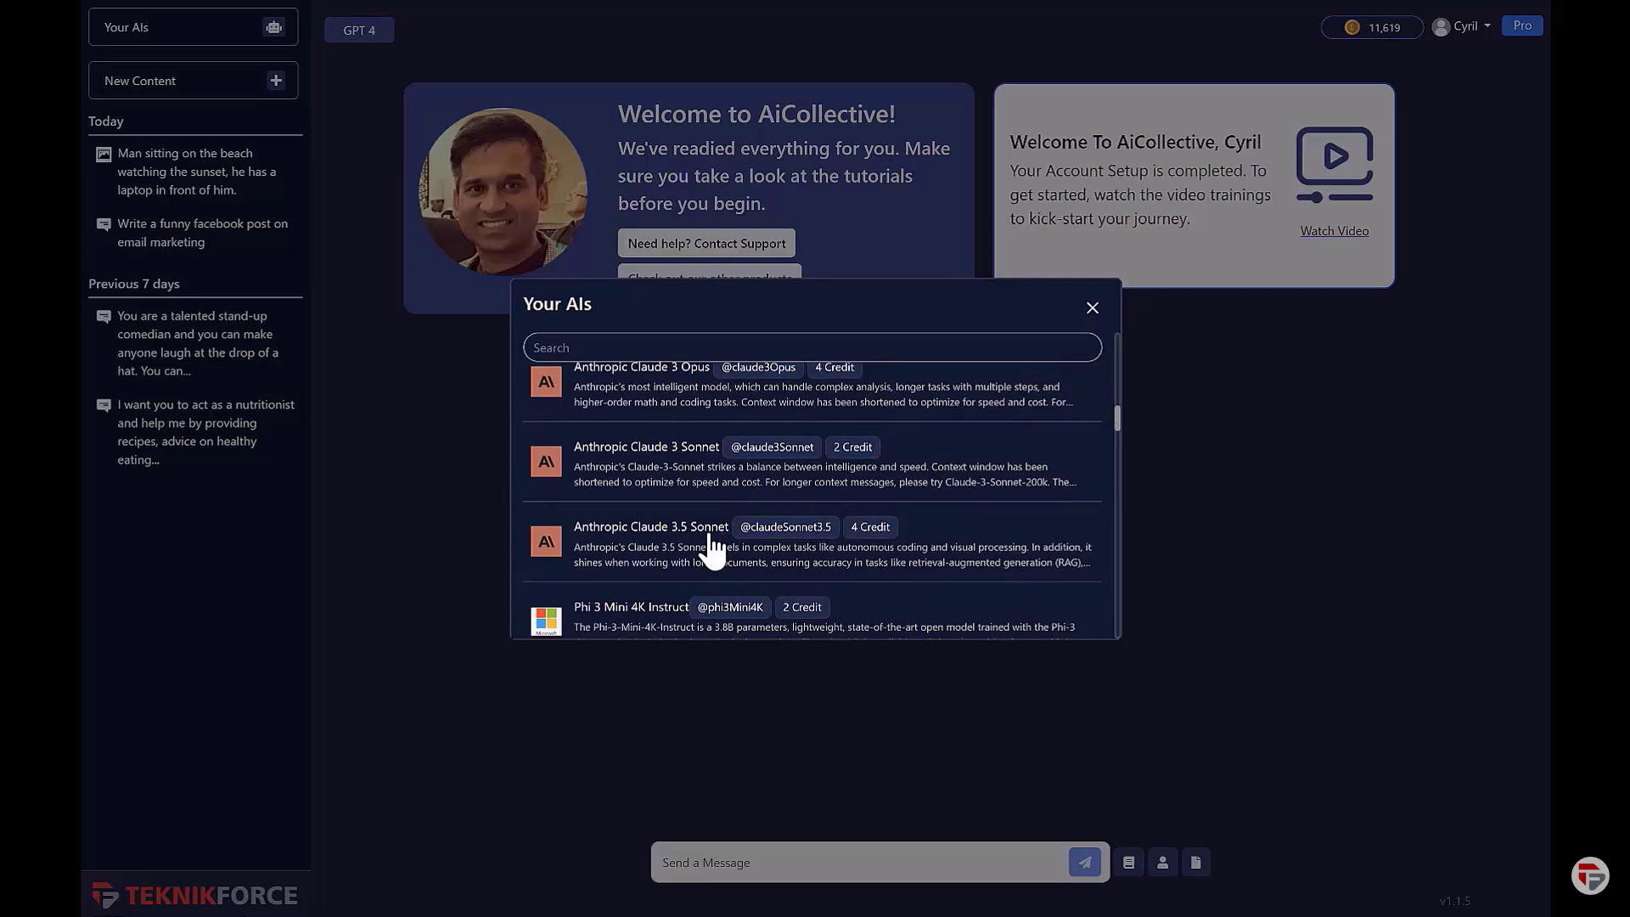
scroll(713, 550, down, 4)
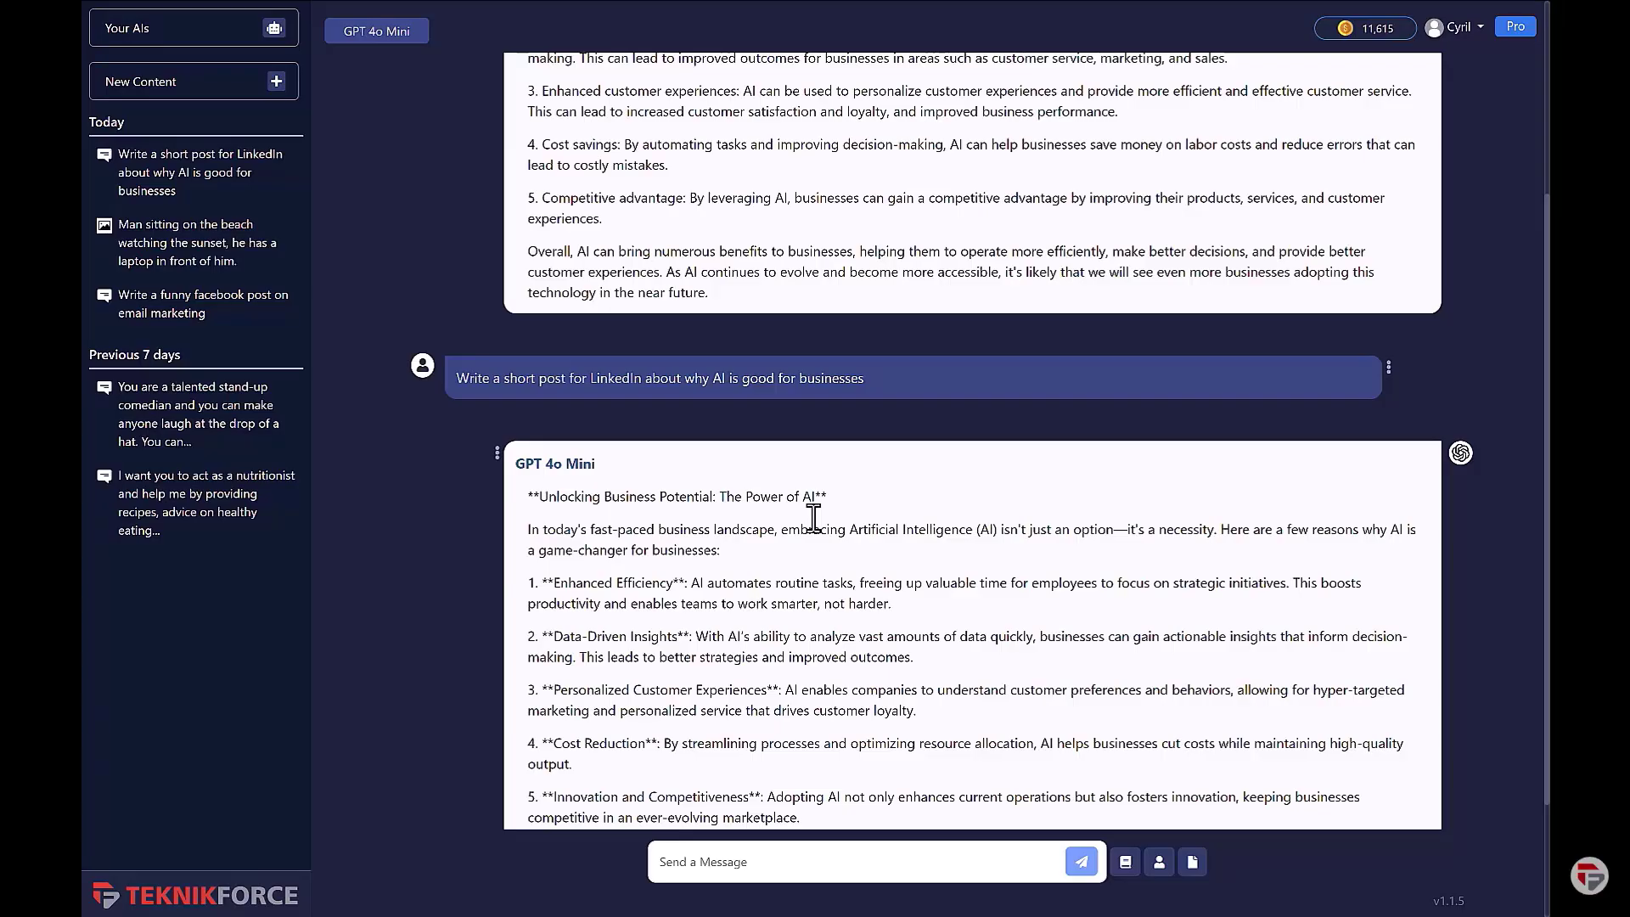
scroll(807, 597, down, 2)
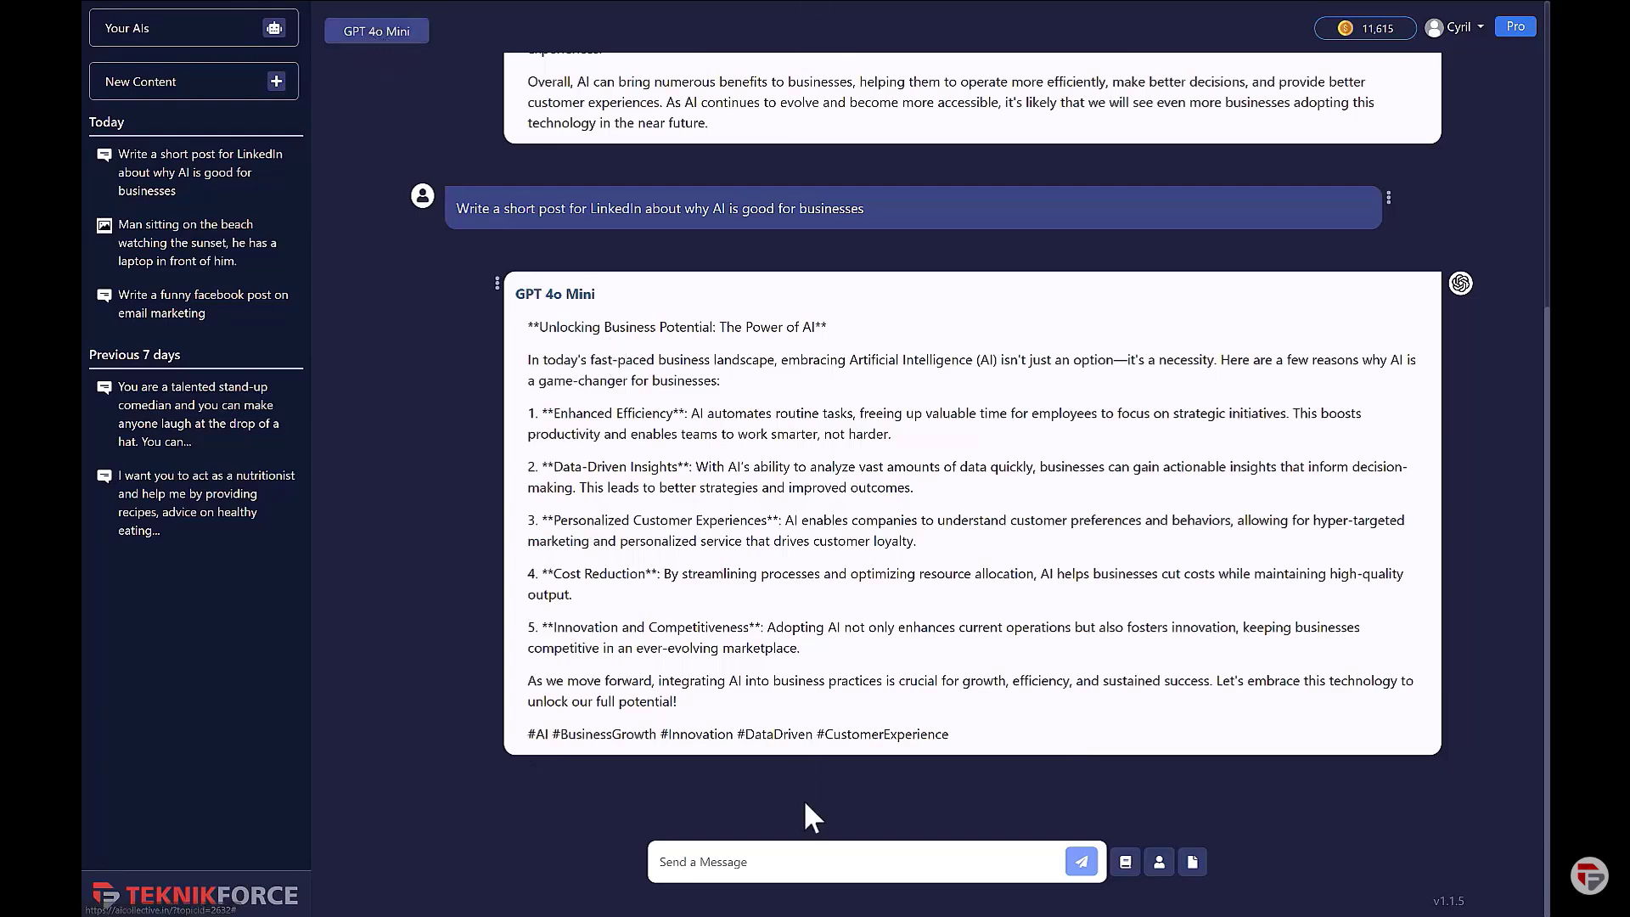
click(782, 859)
text(@CLAU)
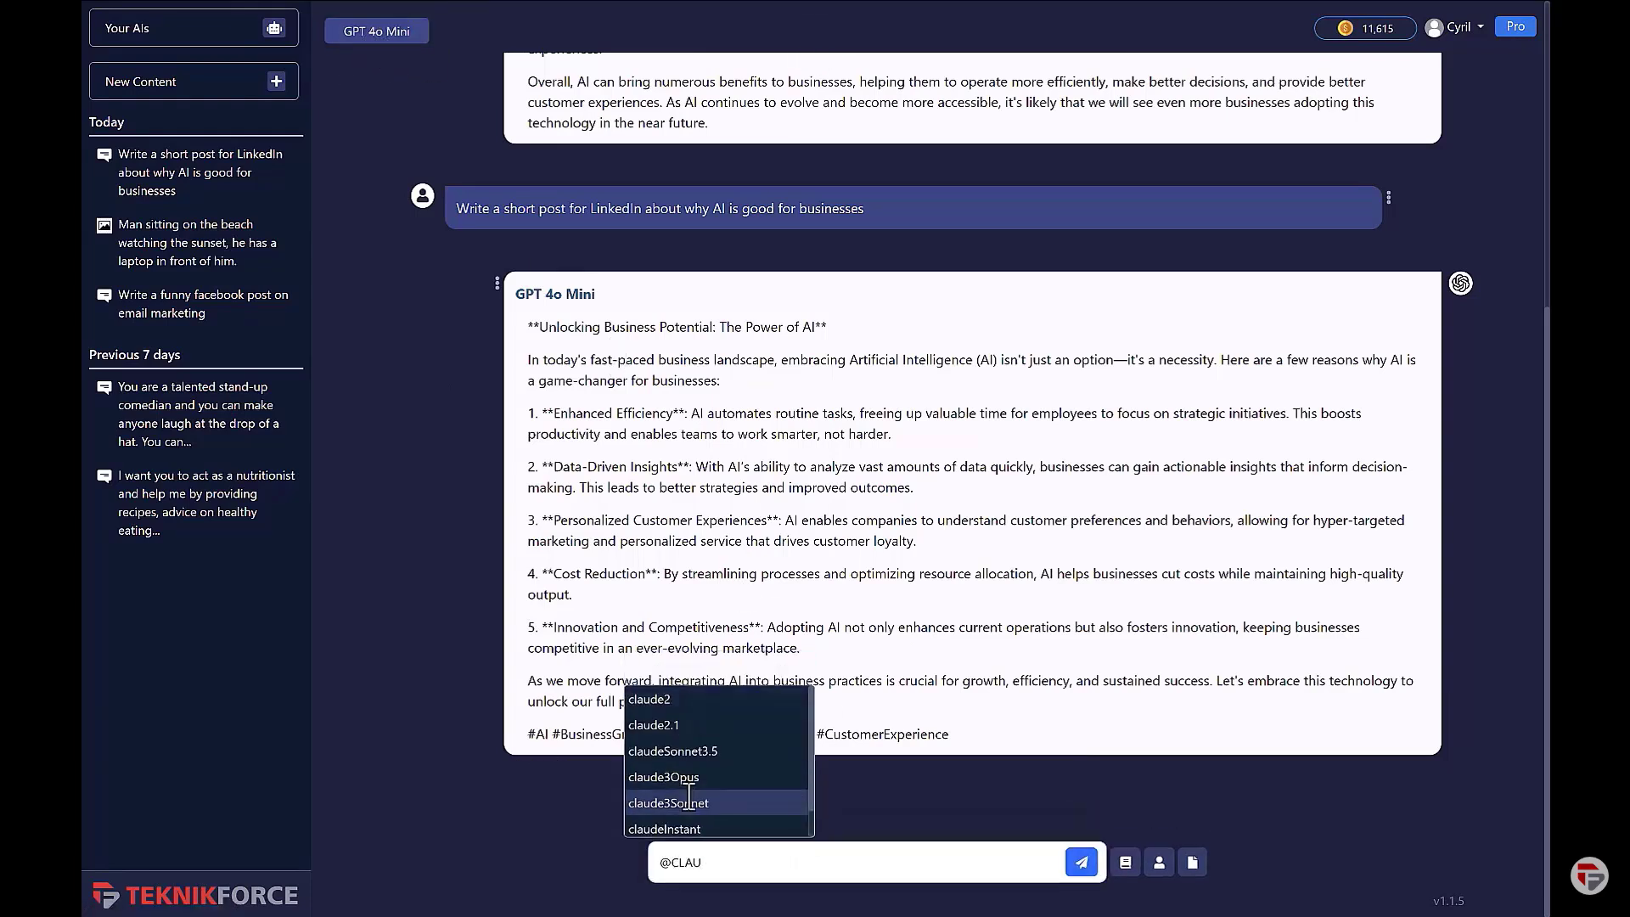
click(698, 701)
key(shift+Return)
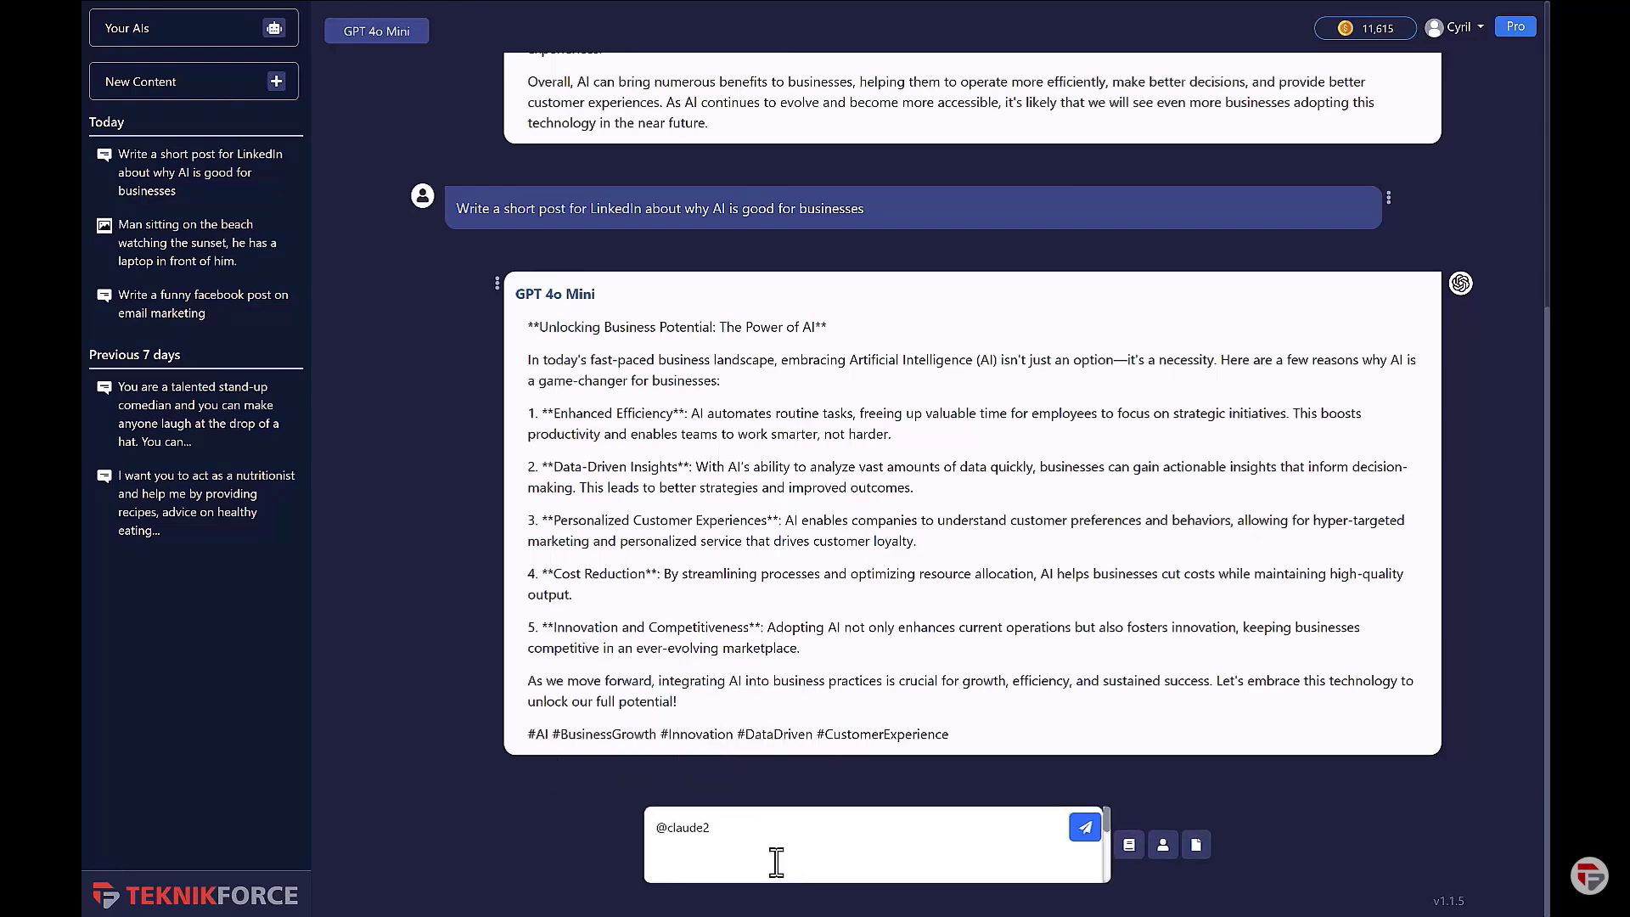
click(1077, 839)
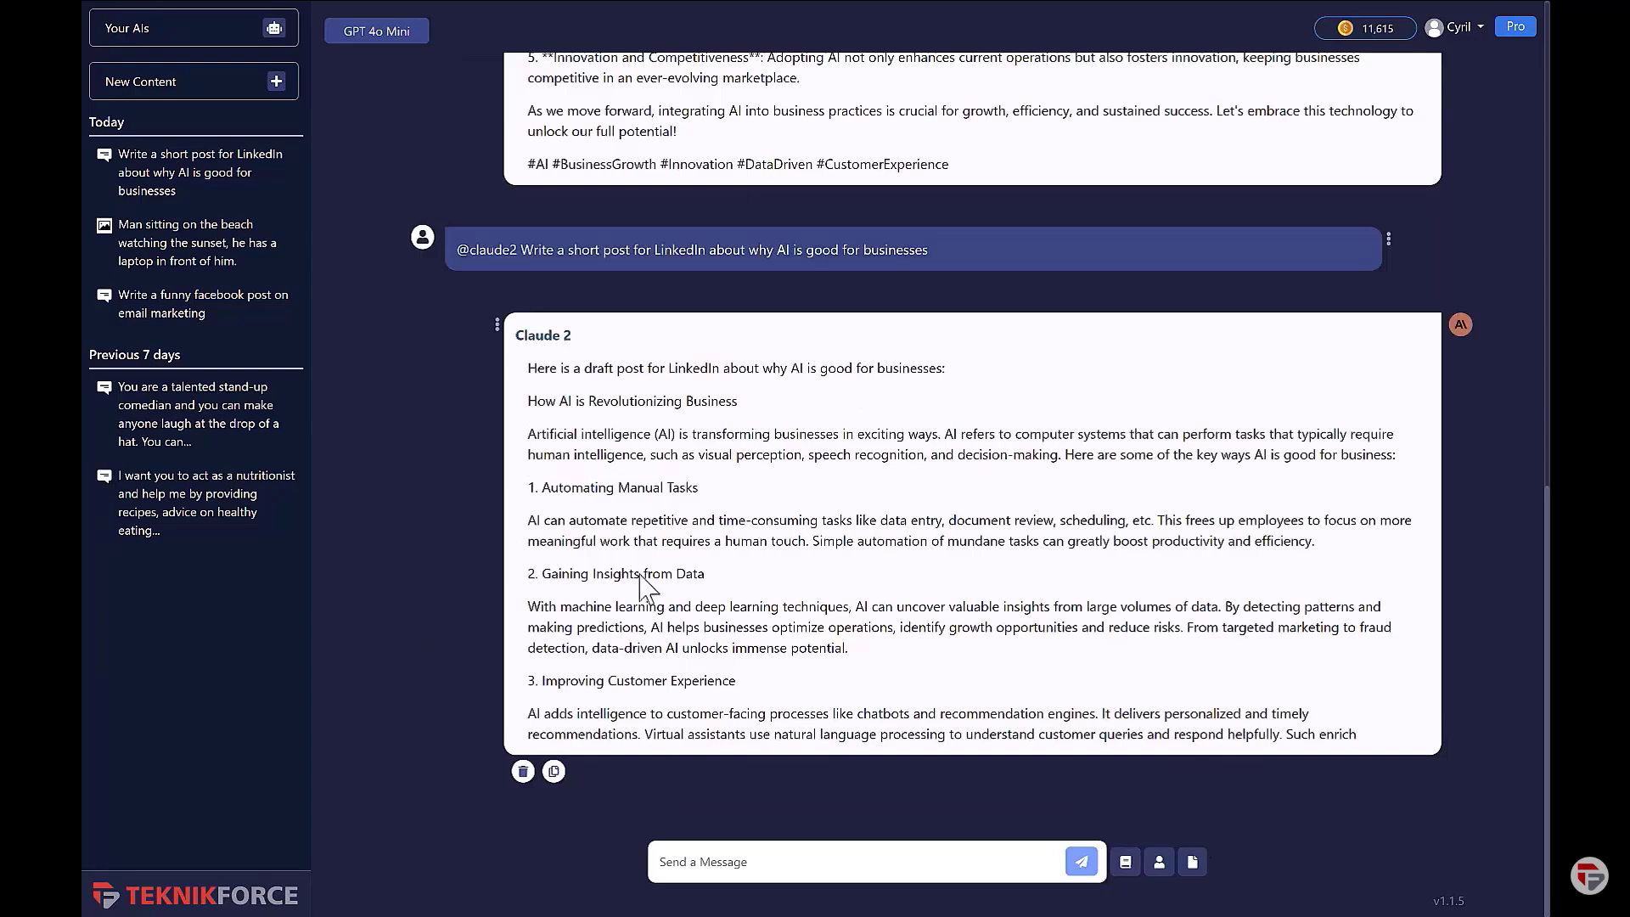